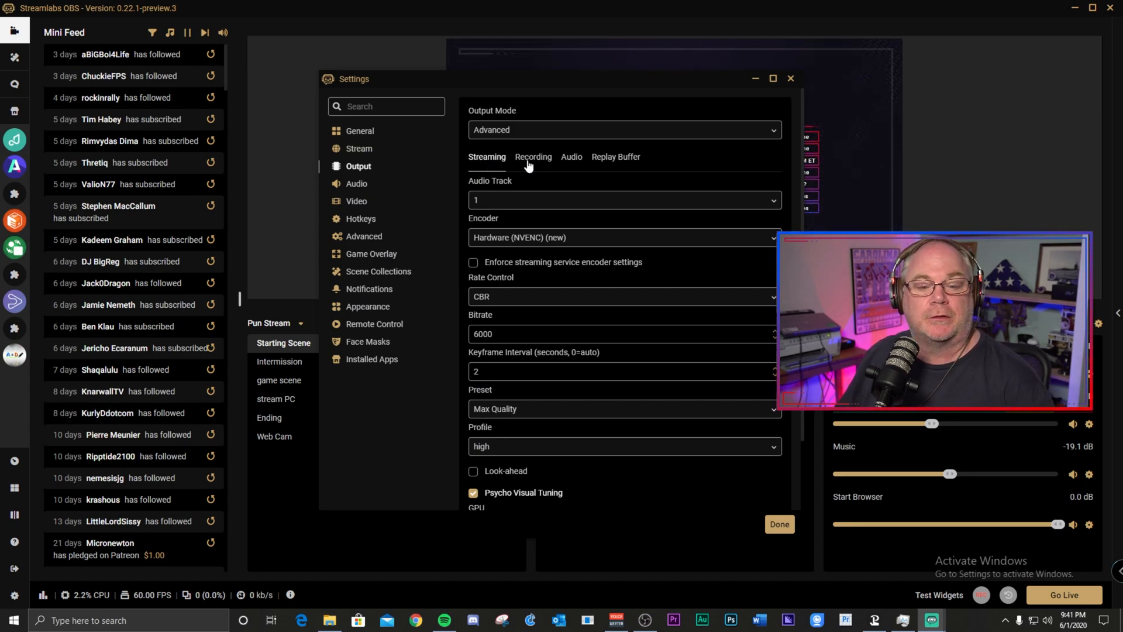
Step: In the recording output settings, select the Advanced output mode and the Standard recording type
{"action": "left_click", "coordinate": [529, 166]}
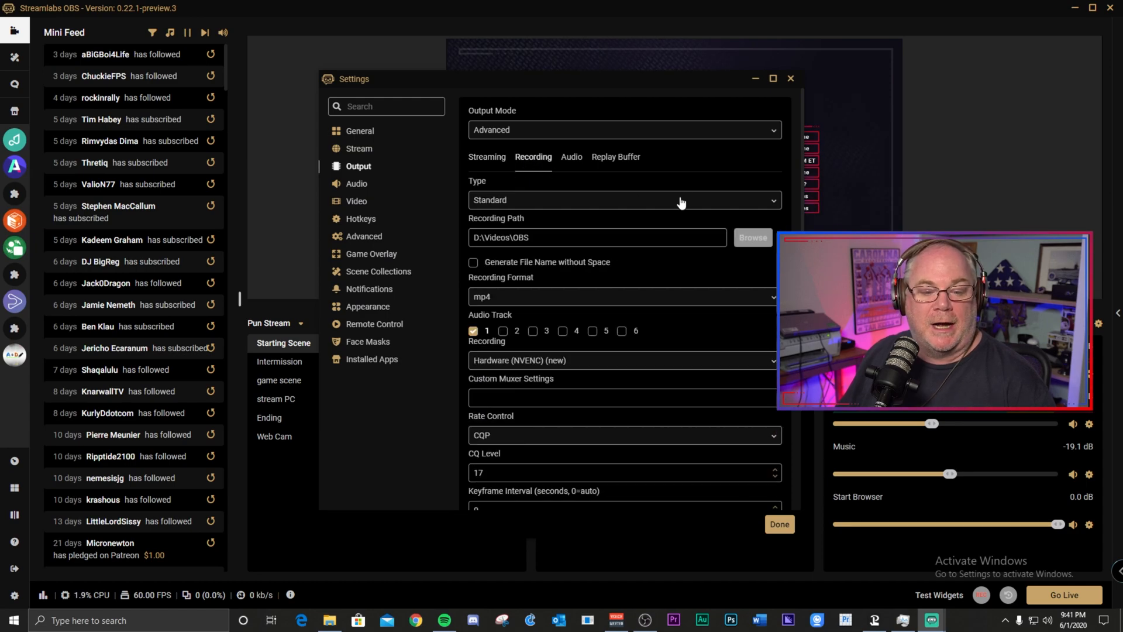
{"action": "left_click", "coordinate": [752, 135]}
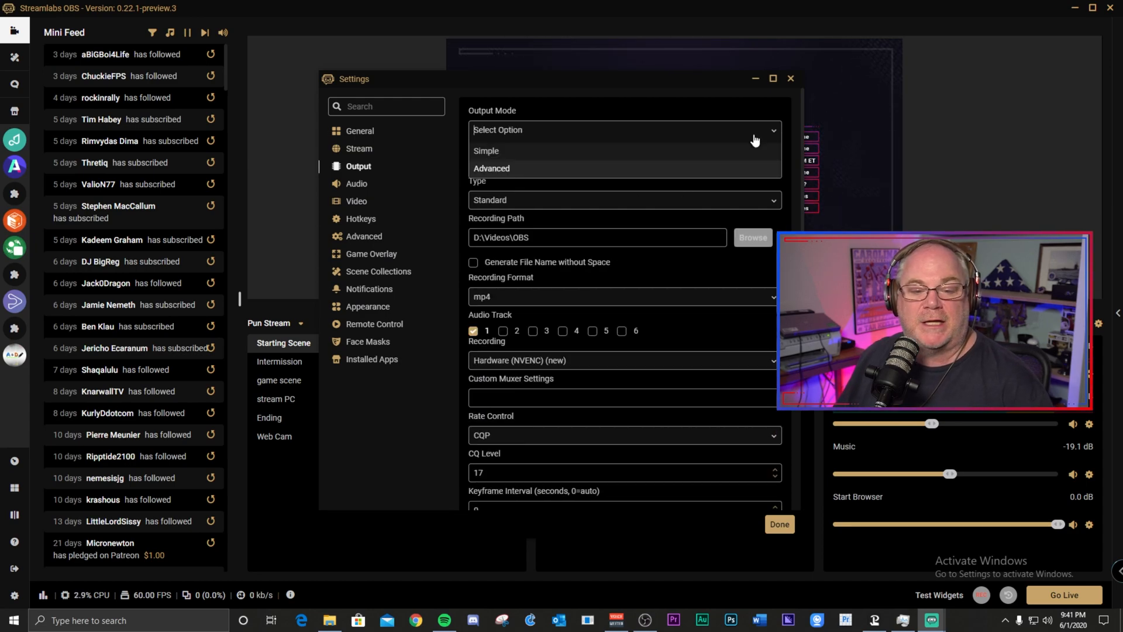
{"action": "left_click", "coordinate": [495, 168]}
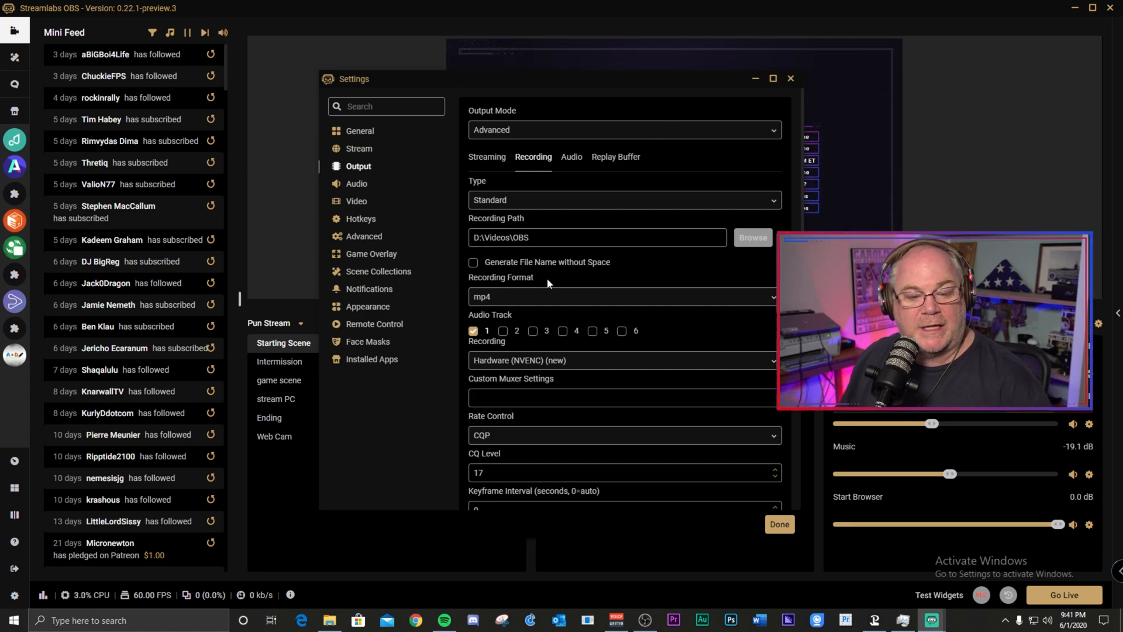
{"action": "scroll", "coordinate": [582, 280], "scroll_direction": "down", "scroll_amount": 1}
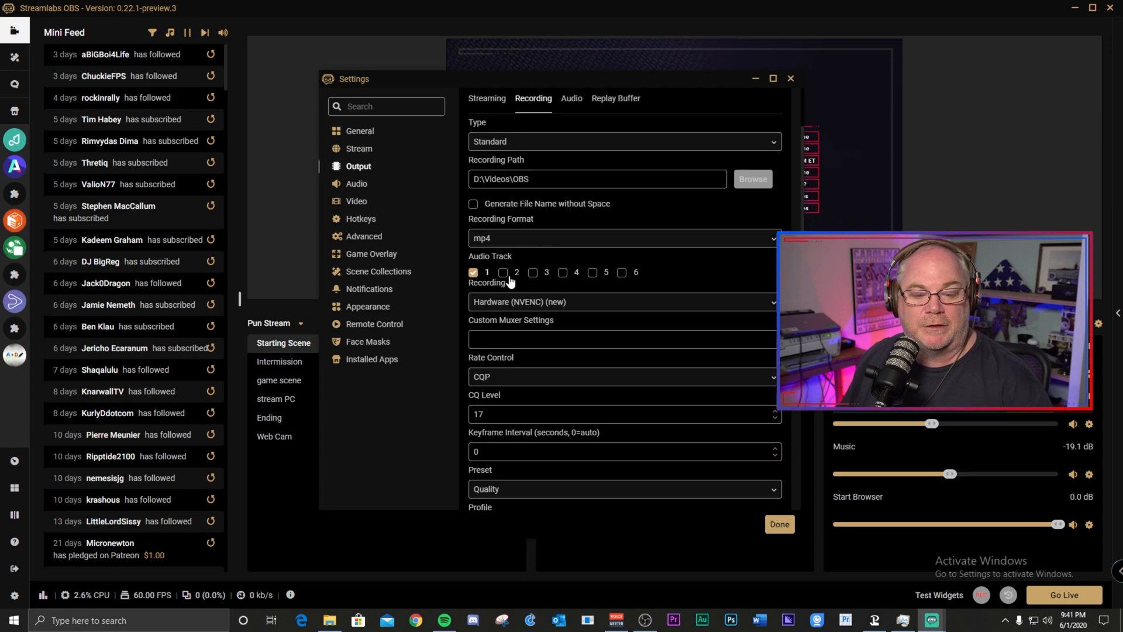
{"action": "left_click", "coordinate": [583, 146]}
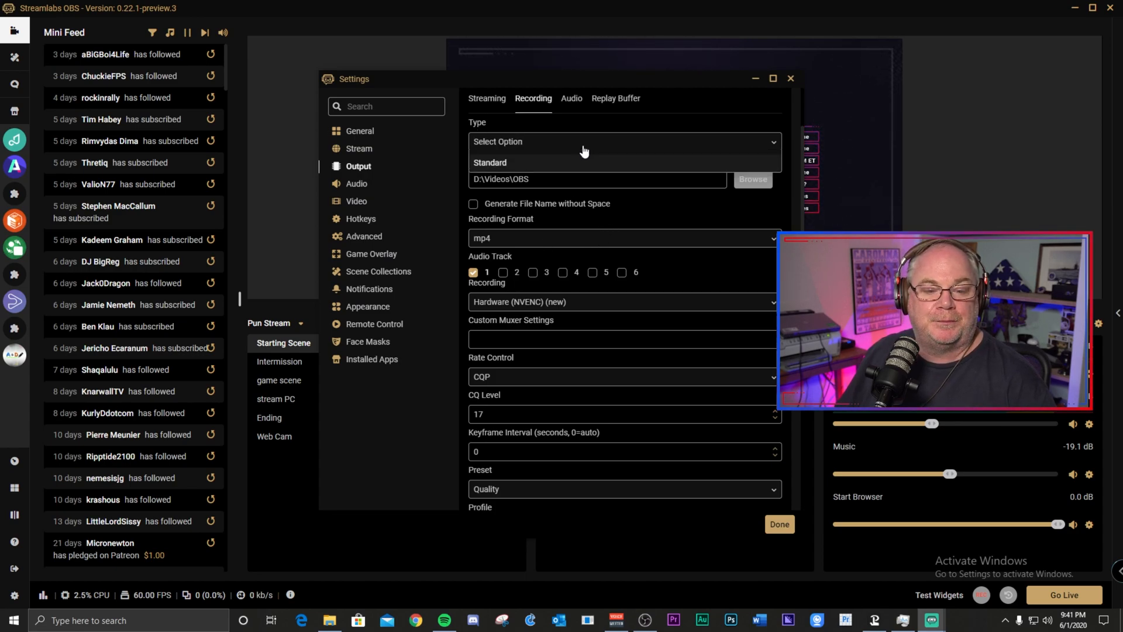
{"action": "left_click", "coordinate": [585, 162]}
Step: Check the recording path and set the recording format to mkv
{"action": "left_click_drag", "start_coordinate": [530, 179], "coordinate": [432, 188]}
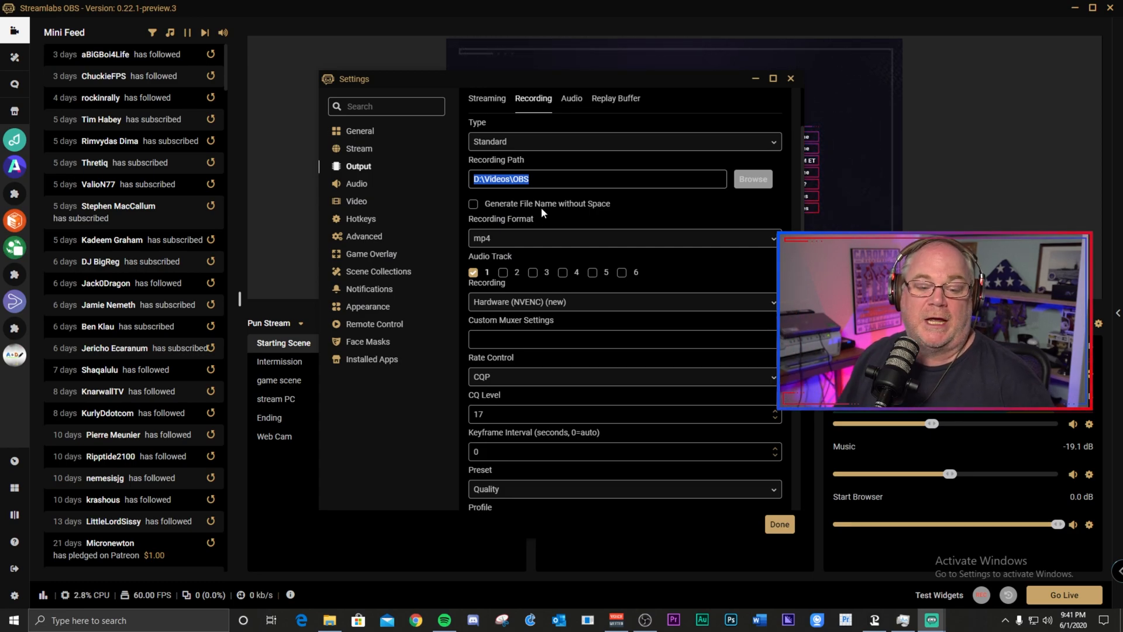
{"action": "left_click", "coordinate": [535, 245]}
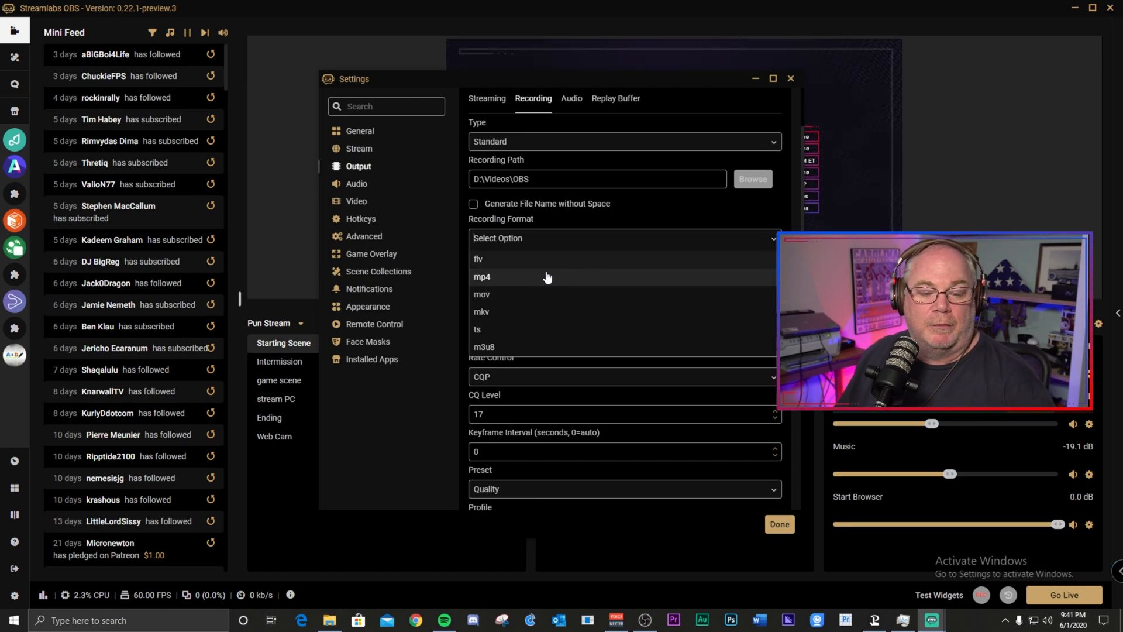
{"action": "left_click", "coordinate": [486, 319]}
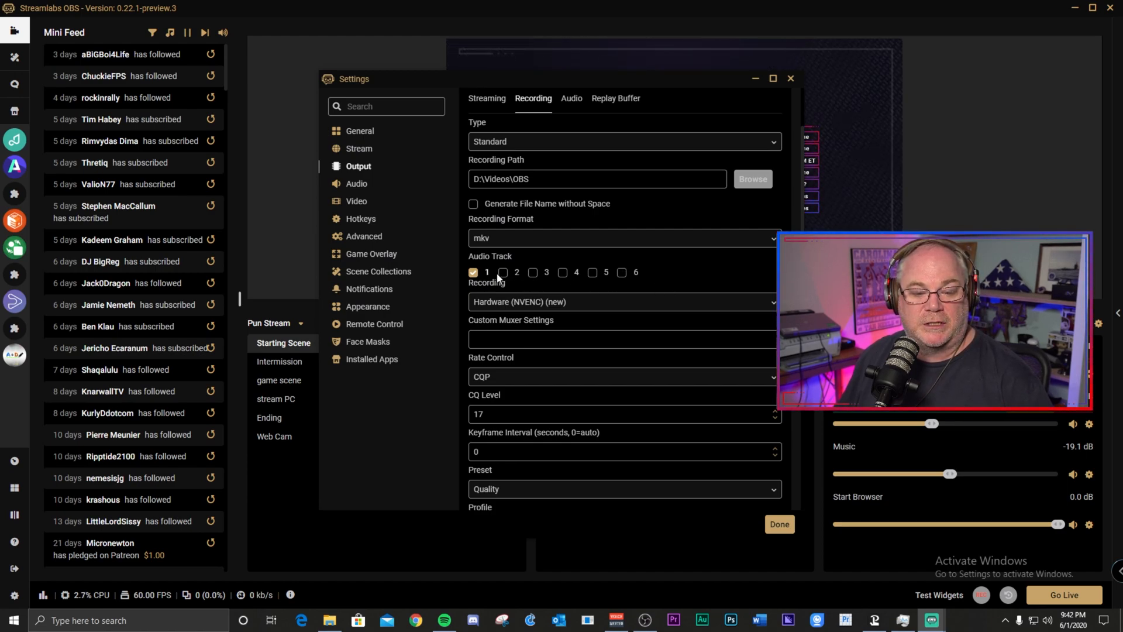
Step: Enable audio tracks 2, 3 and 4 for recording and select the Hardware (NVENC) (new) encoder
{"action": "left_click", "coordinate": [533, 274]}
{"action": "left_click", "coordinate": [564, 276]}
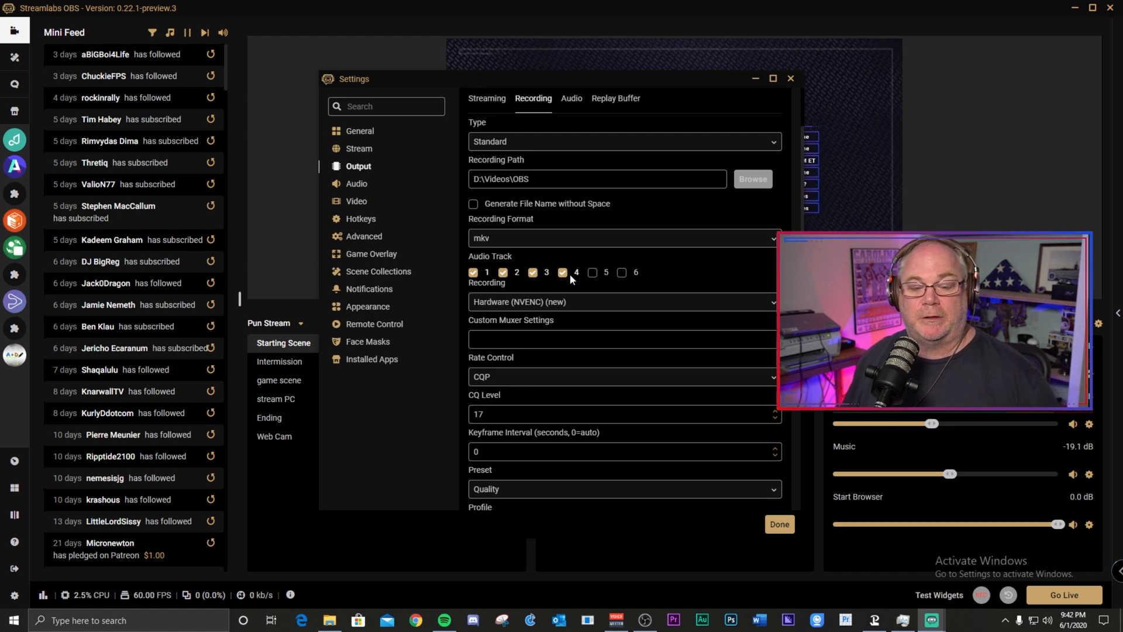
{"action": "left_click", "coordinate": [665, 309]}
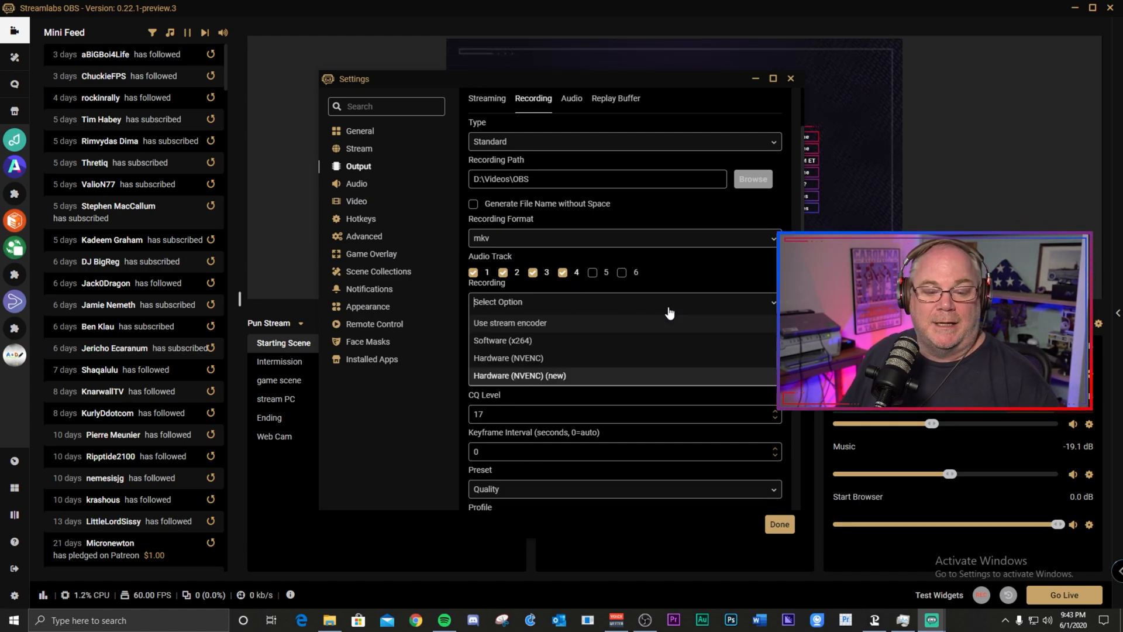
{"action": "left_click", "coordinate": [520, 376]}
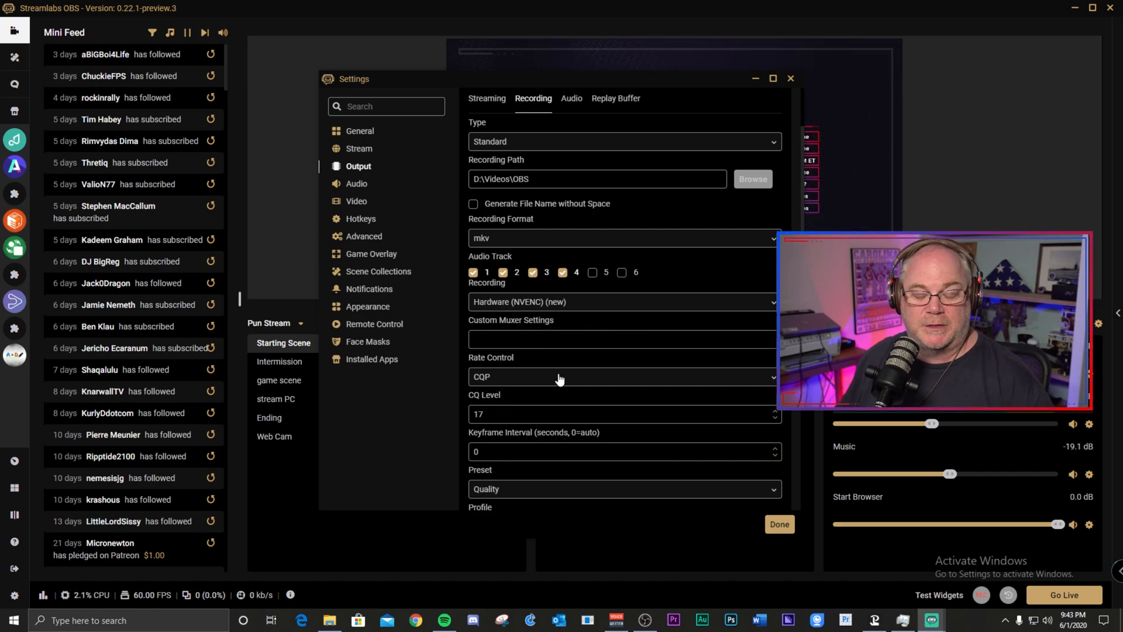
Step: Check the recording's CQ level and set its keyframe interval to 2 seconds
{"action": "scroll", "coordinate": [560, 379], "scroll_direction": "down", "scroll_amount": 1}
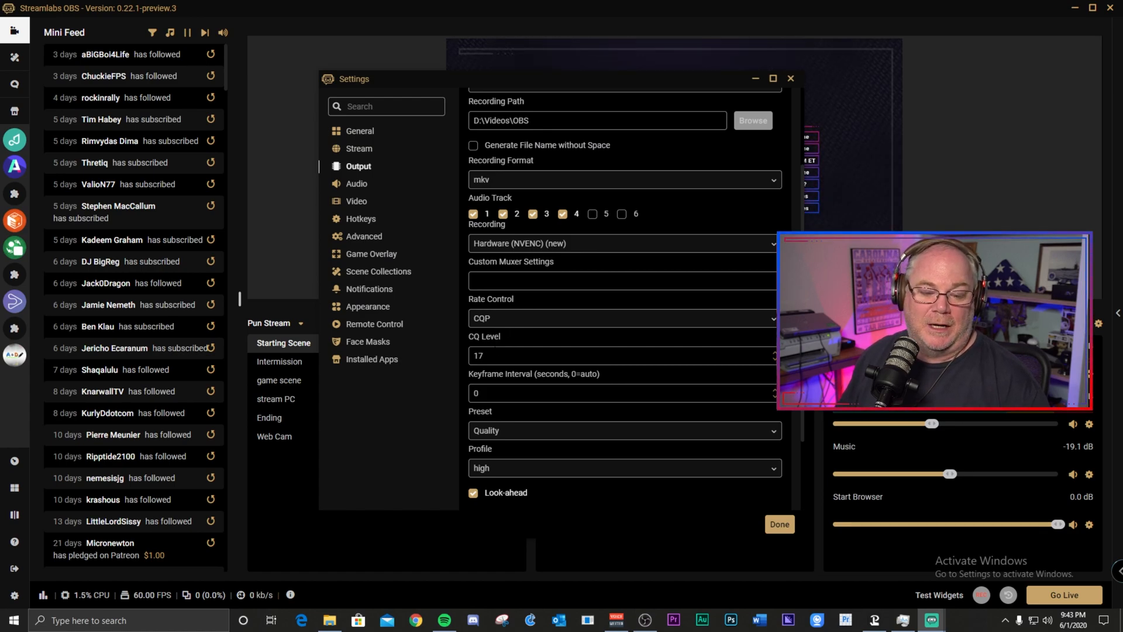
{"action": "left_click", "coordinate": [474, 349]}
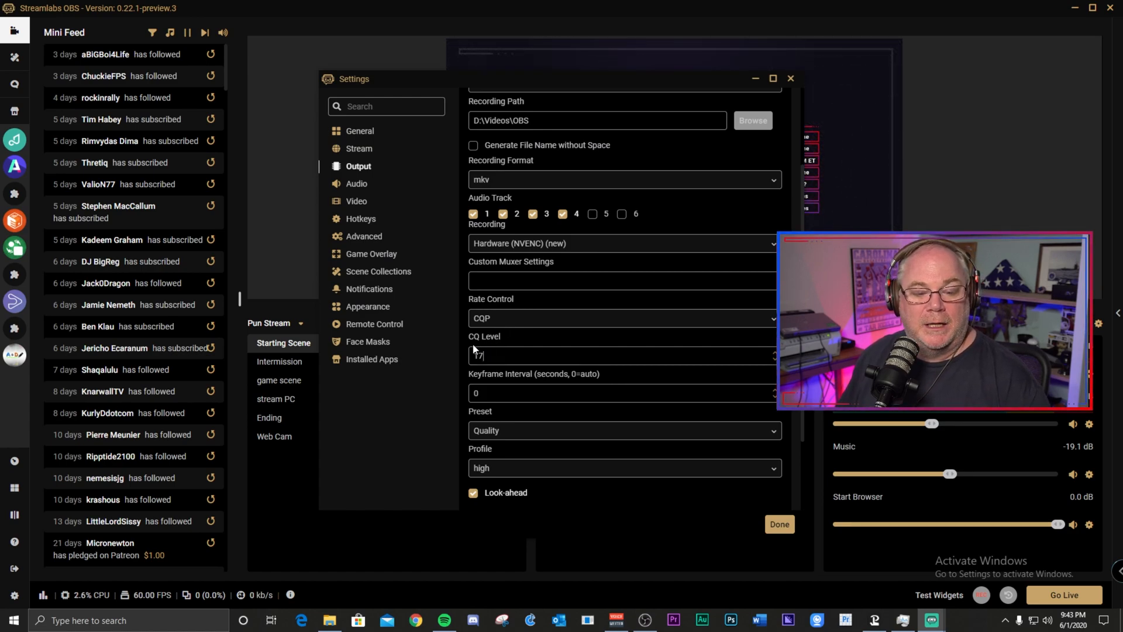
{"action": "double_click", "coordinate": [479, 356]}
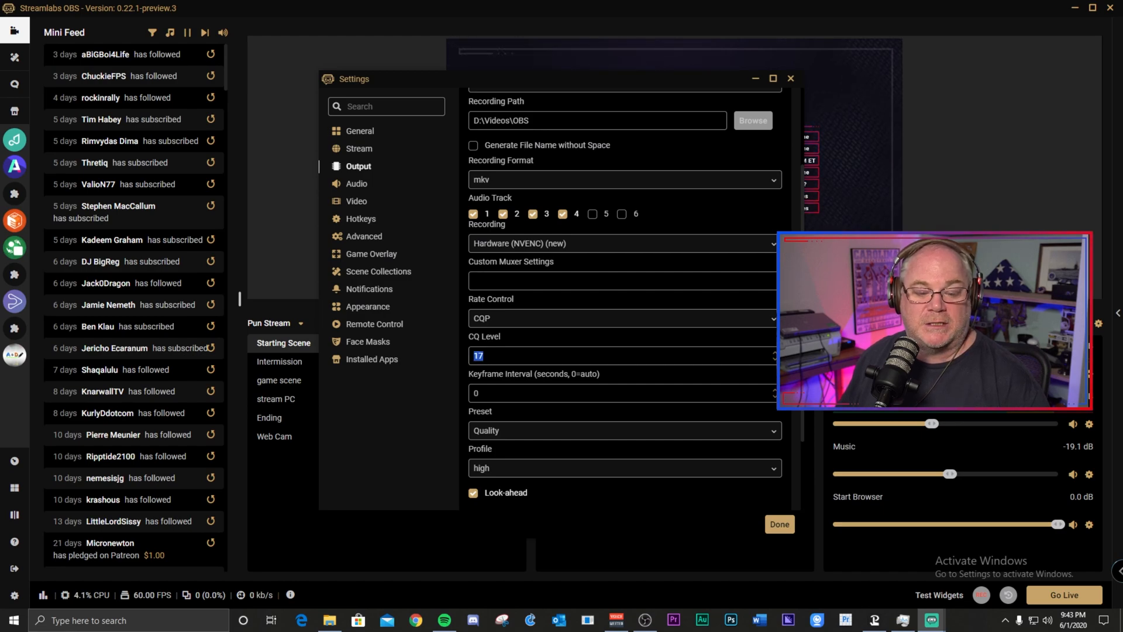
{"action": "left_click", "coordinate": [481, 355]}
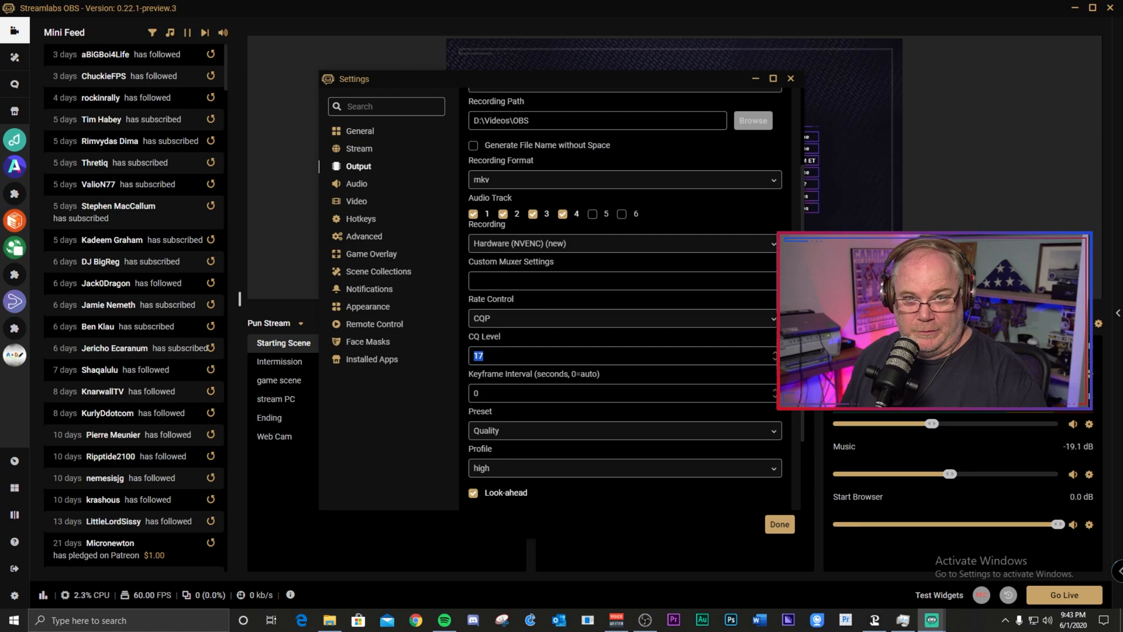
{"action": "left_click", "coordinate": [495, 391]}
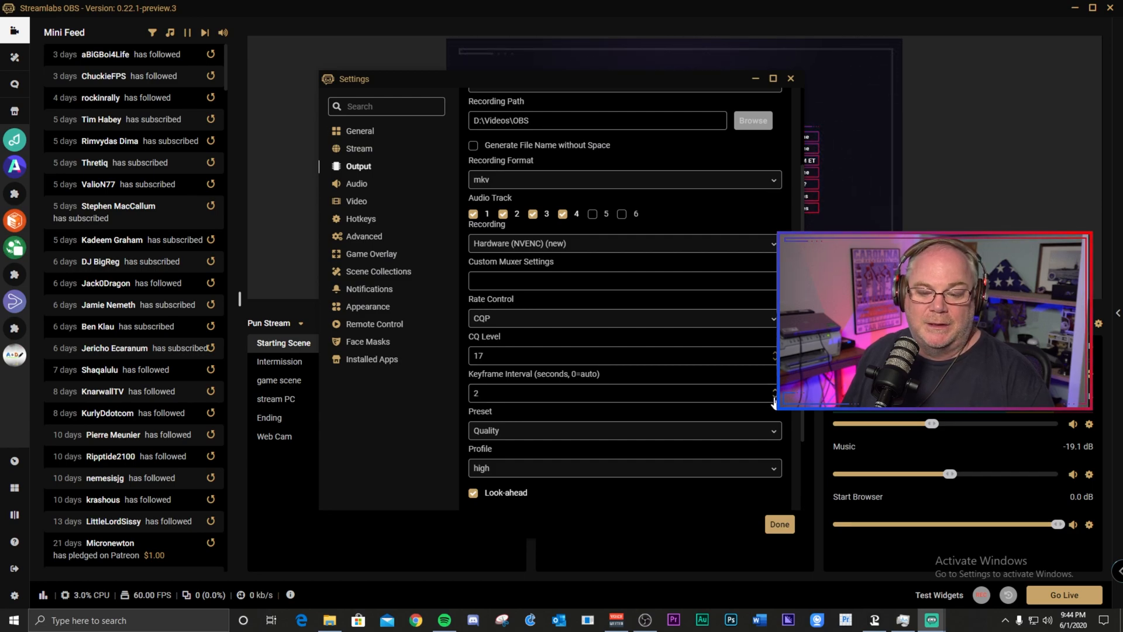
Step: Set the recording encoder's preset to Max Quality
{"action": "left_click", "coordinate": [694, 434]}
{"action": "left_click", "coordinate": [493, 453]}
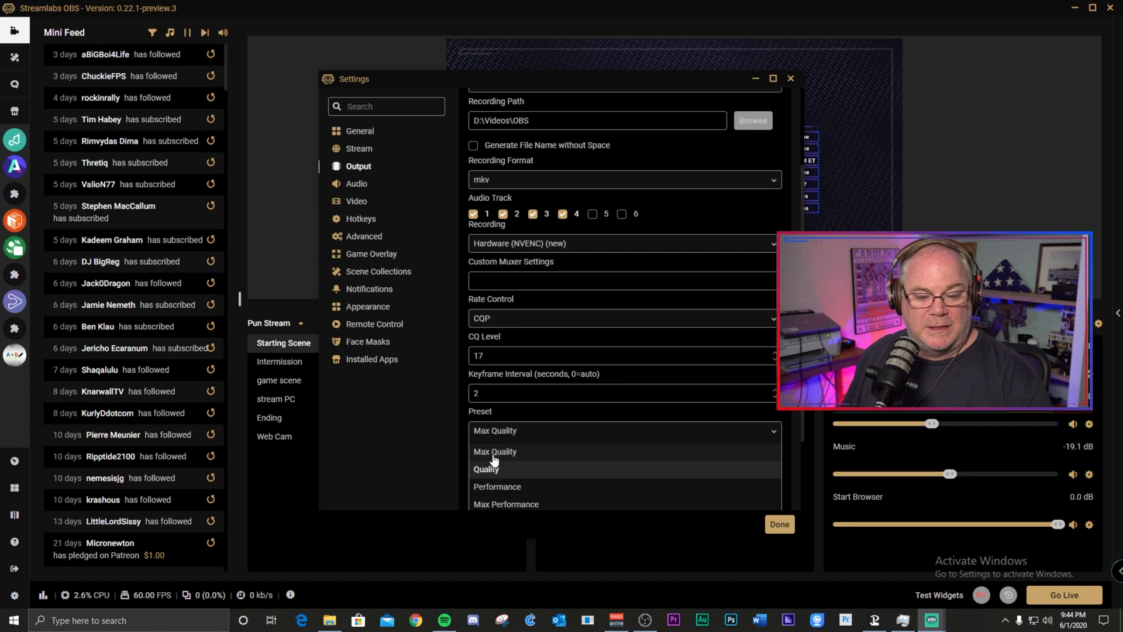
{"action": "left_click", "coordinate": [534, 434]}
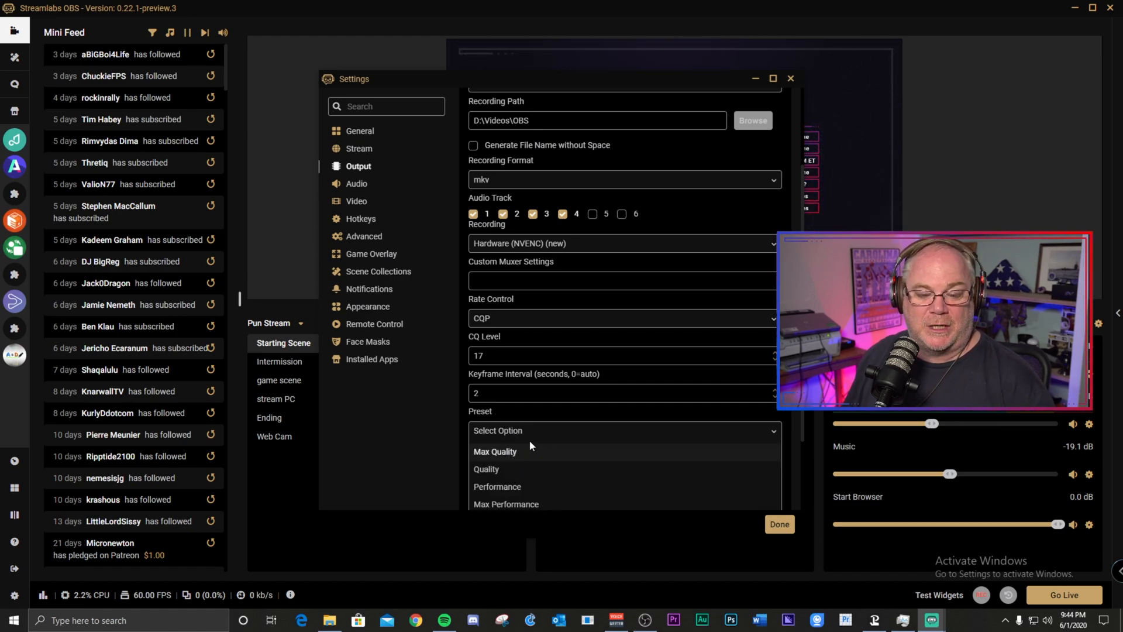
{"action": "left_click", "coordinate": [565, 414]}
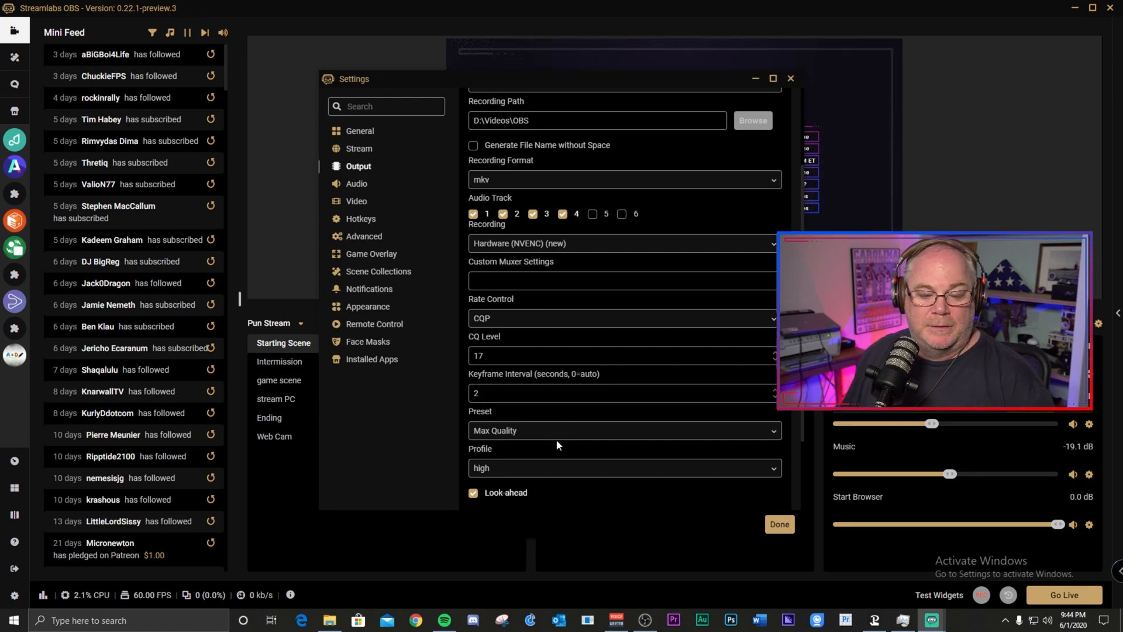
Step: Check the recording encoder's GPU value and set Max B-frames to 2
{"action": "scroll", "coordinate": [559, 442], "scroll_direction": "down", "scroll_amount": 3}
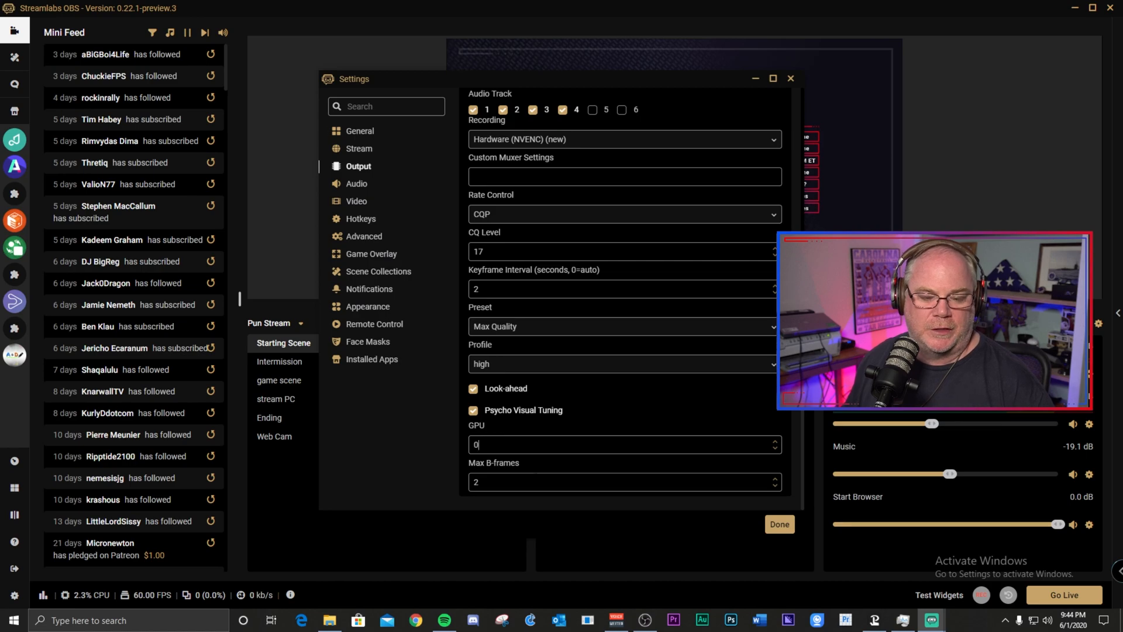
{"action": "key", "text": "BackSpace"}
{"action": "type", "text": "2"}
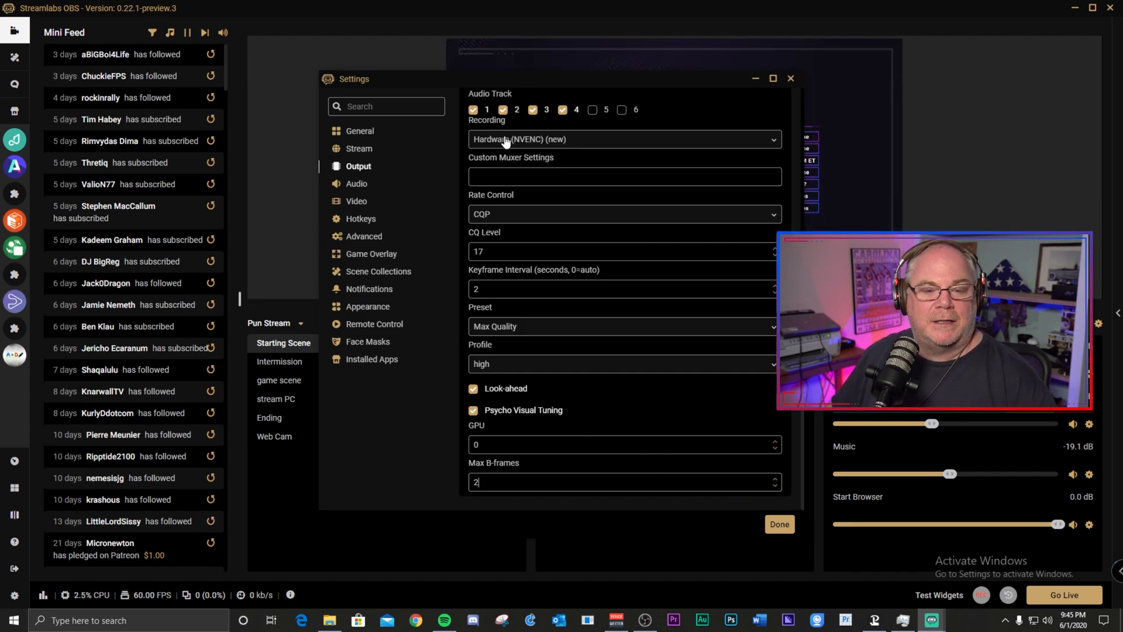
Step: In the output audio settings, select a bitrate of 160 for Track 1 and review the bitrate options
{"action": "scroll", "coordinate": [510, 234], "scroll_direction": "up", "scroll_amount": 4}
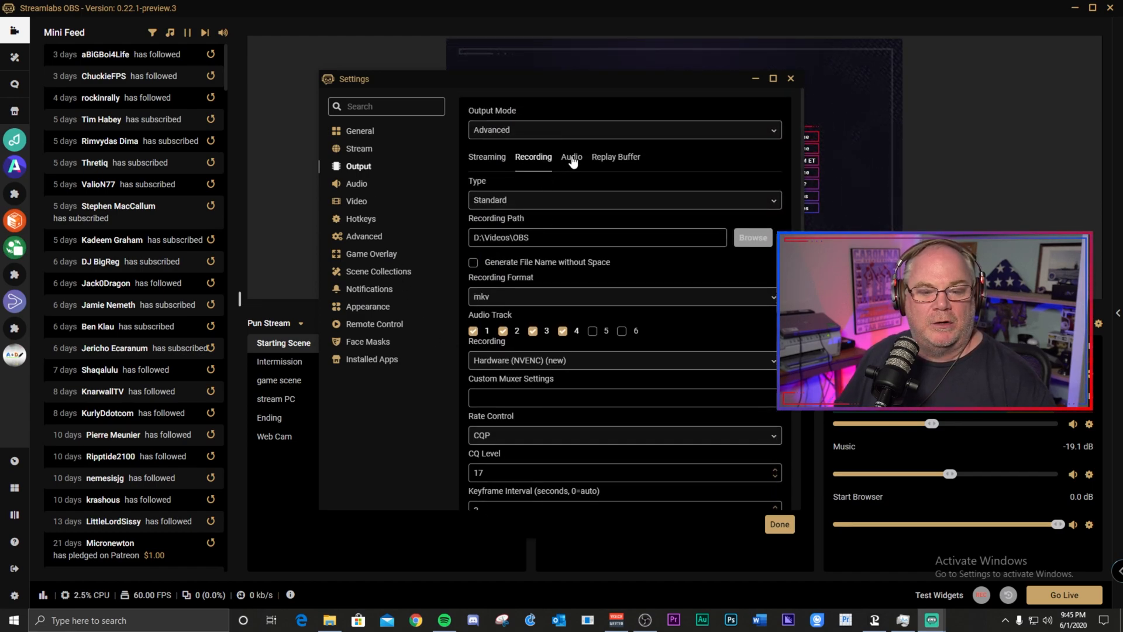
{"action": "left_click", "coordinate": [572, 161]}
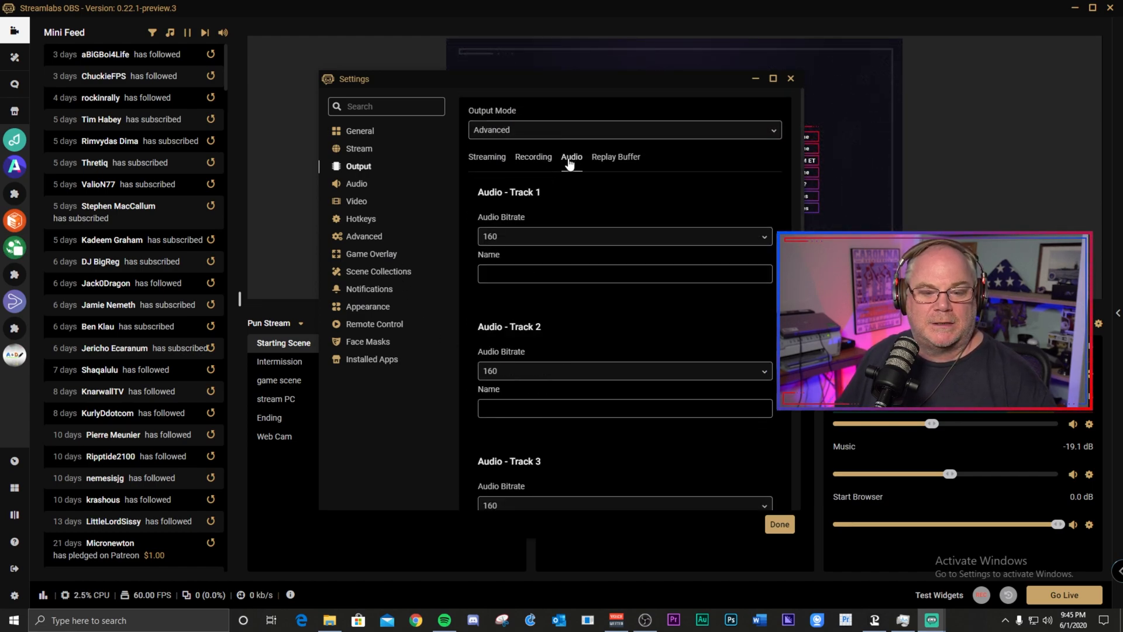
{"action": "left_click", "coordinate": [572, 237]}
{"action": "left_click", "coordinate": [522, 310]}
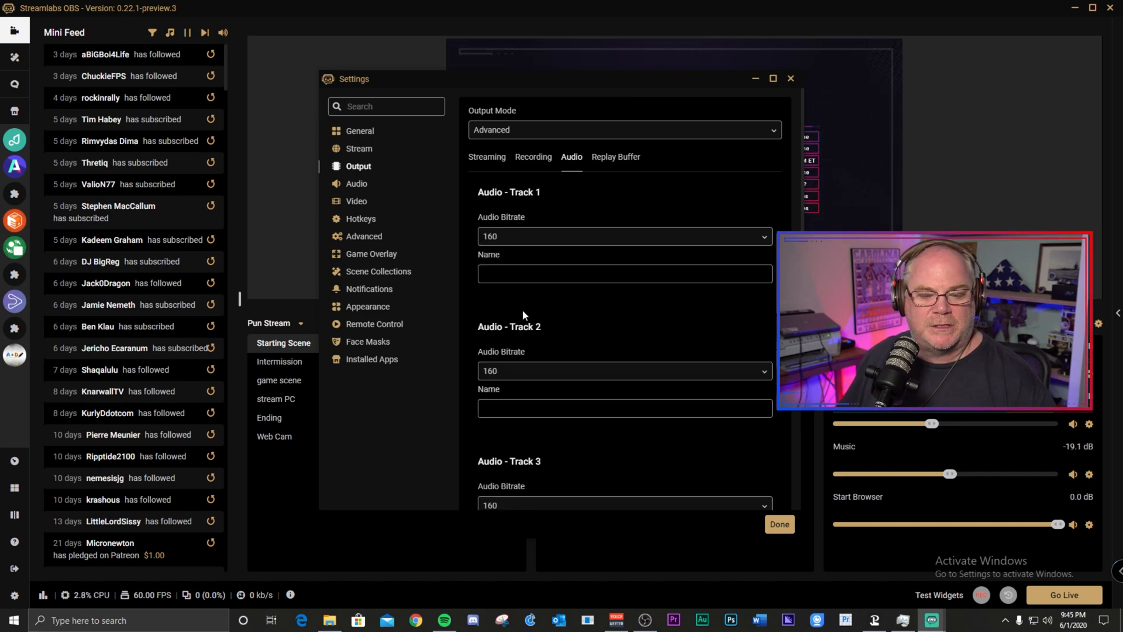
{"action": "scroll", "coordinate": [570, 361], "scroll_direction": "down", "scroll_amount": 4}
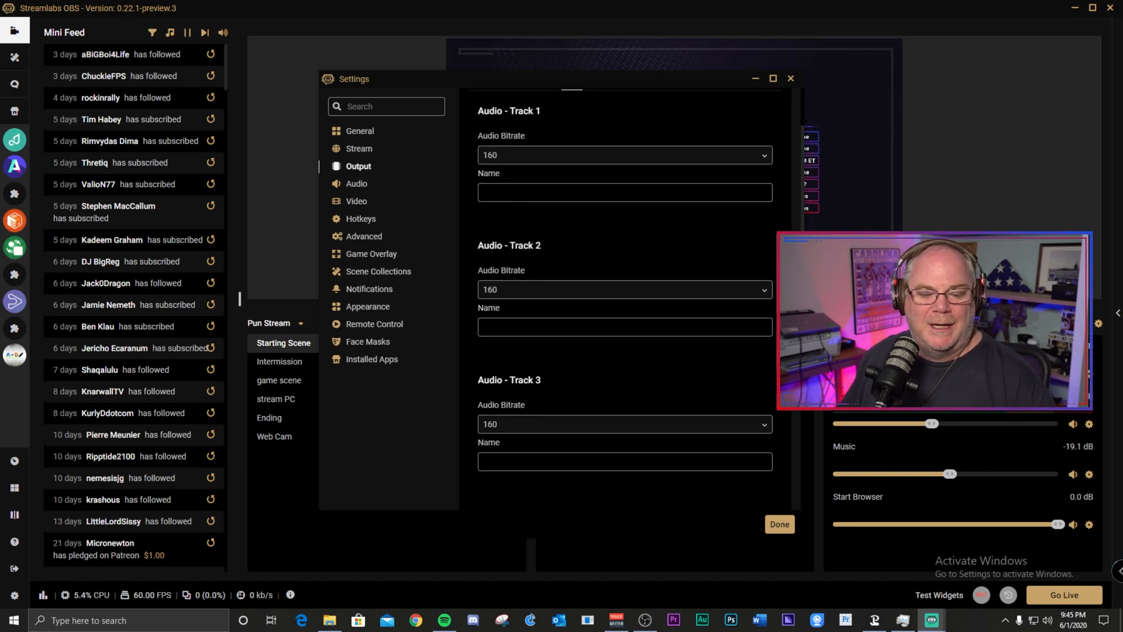
{"action": "scroll", "coordinate": [570, 361], "scroll_direction": "up", "scroll_amount": 4}
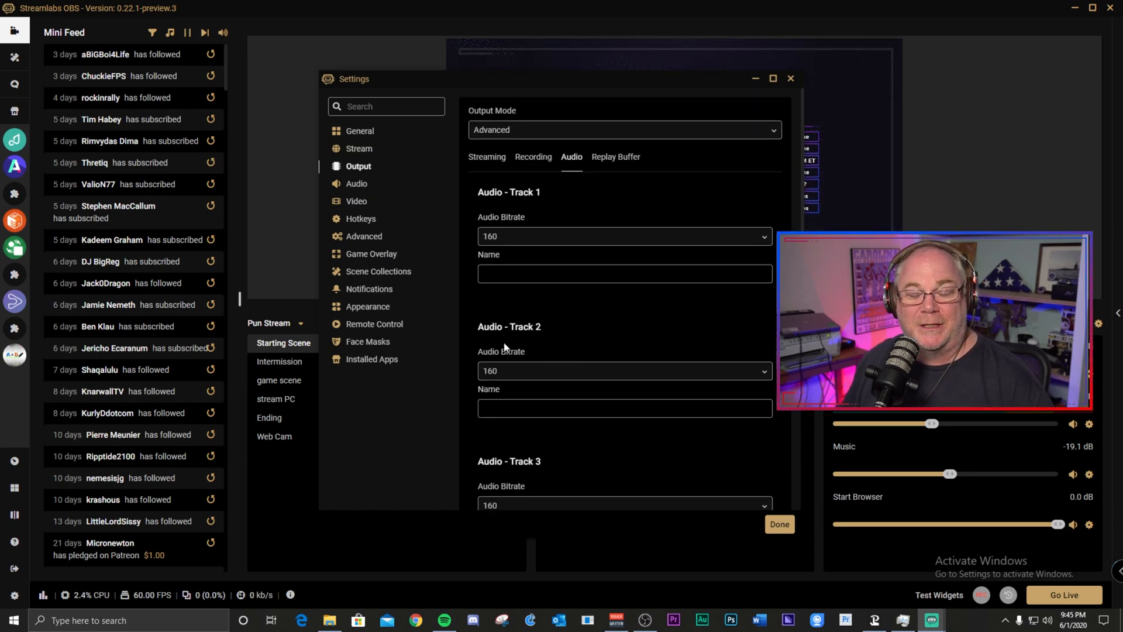
{"action": "left_click", "coordinate": [638, 237]}
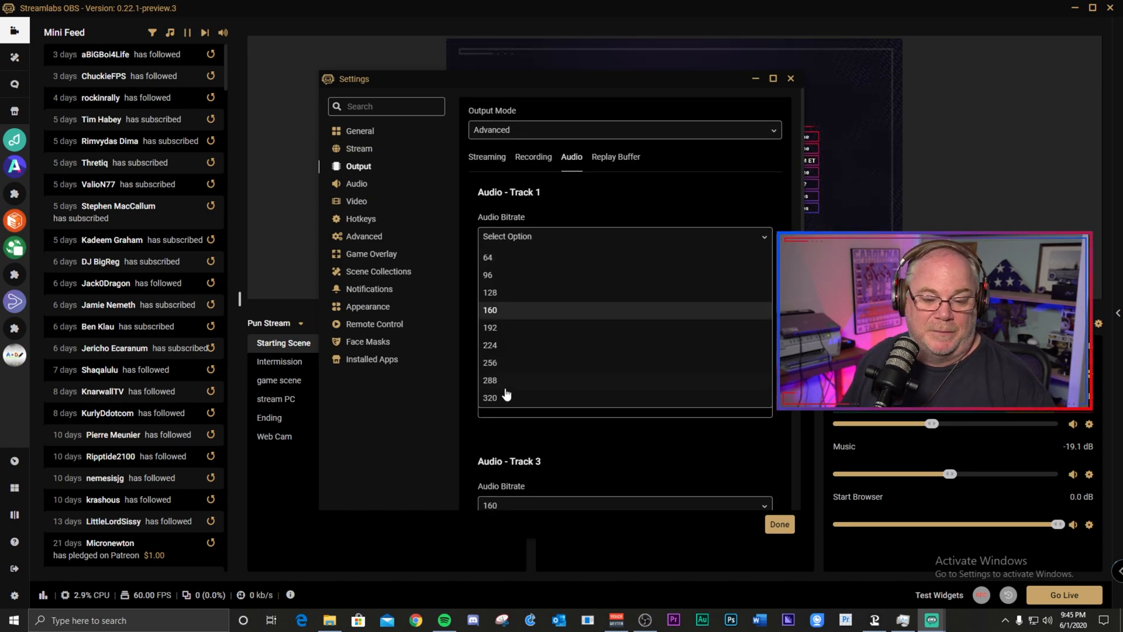
{"action": "left_click", "coordinate": [696, 194]}
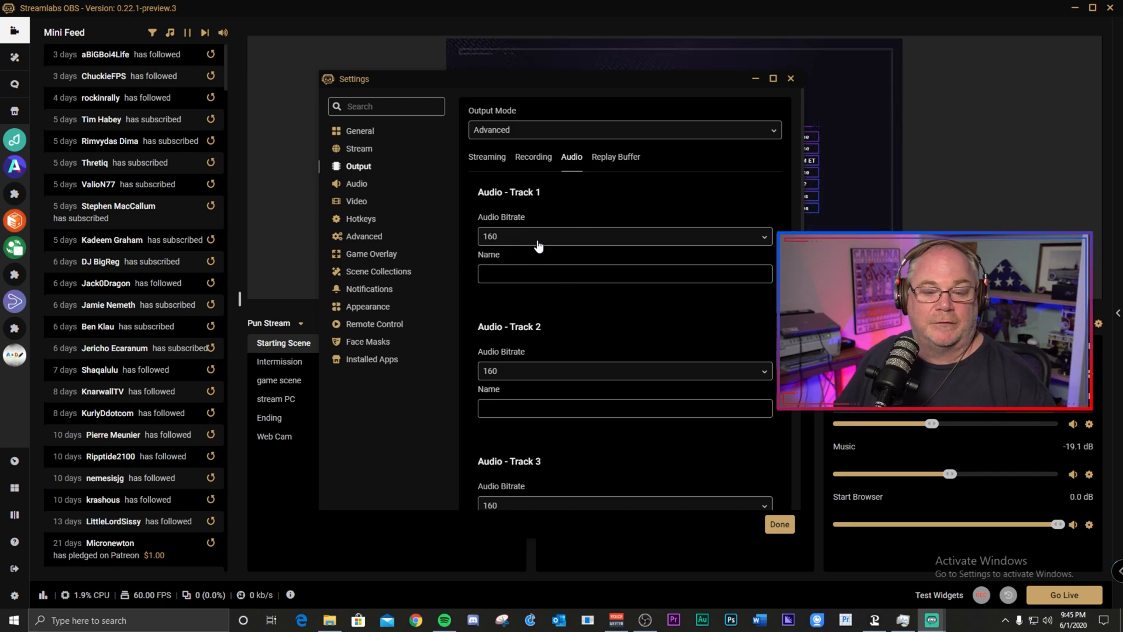
Step: In the video settings, set the output (scaled) resolution to 2560x1440
{"action": "left_click", "coordinate": [355, 202]}
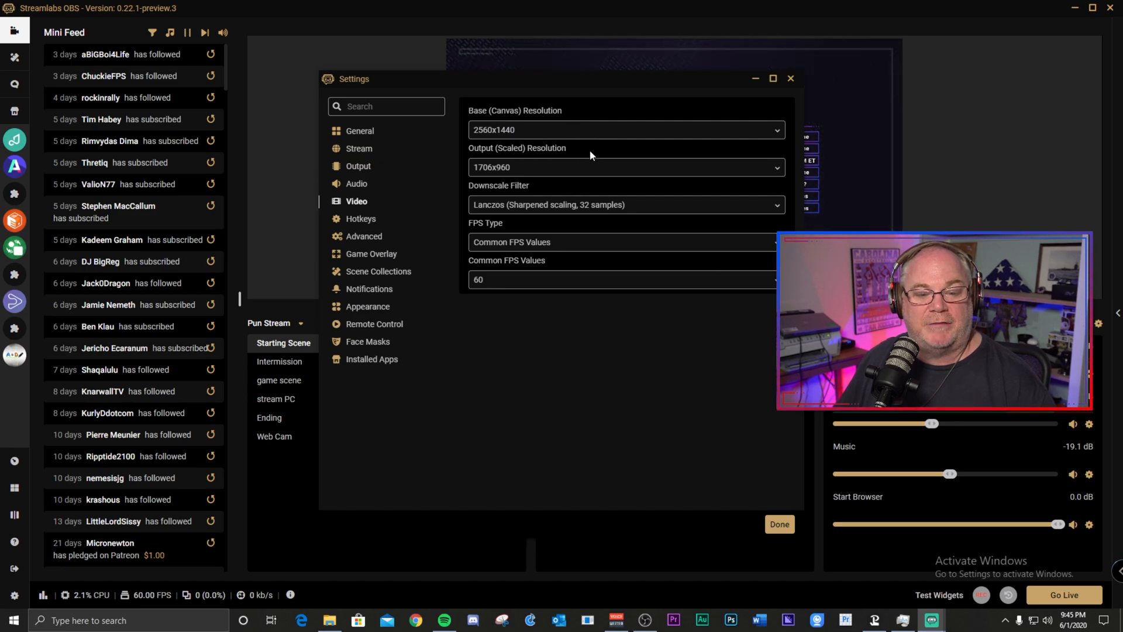
{"action": "left_click", "coordinate": [775, 170]}
{"action": "left_click", "coordinate": [494, 189]}
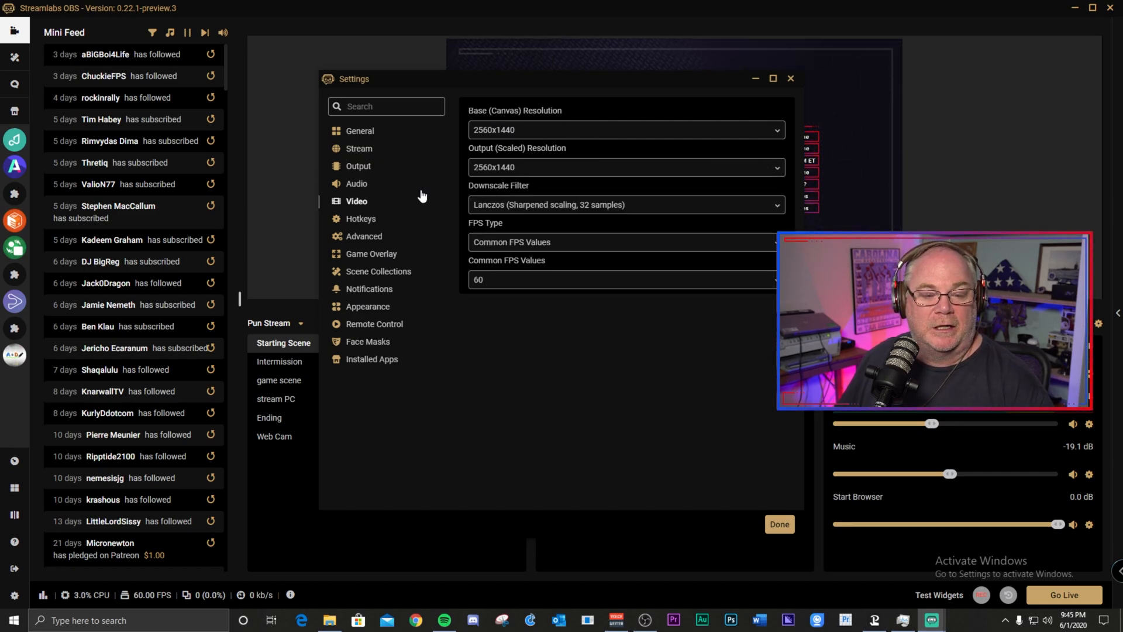
{"action": "left_click", "coordinate": [513, 170]}
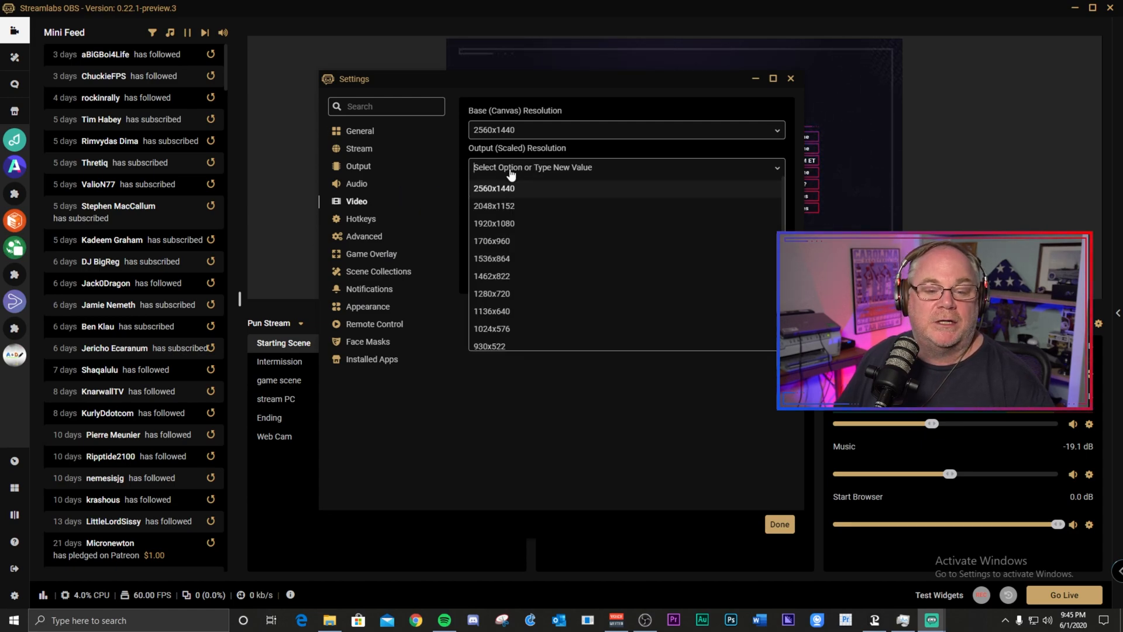
{"action": "left_click", "coordinate": [495, 188]}
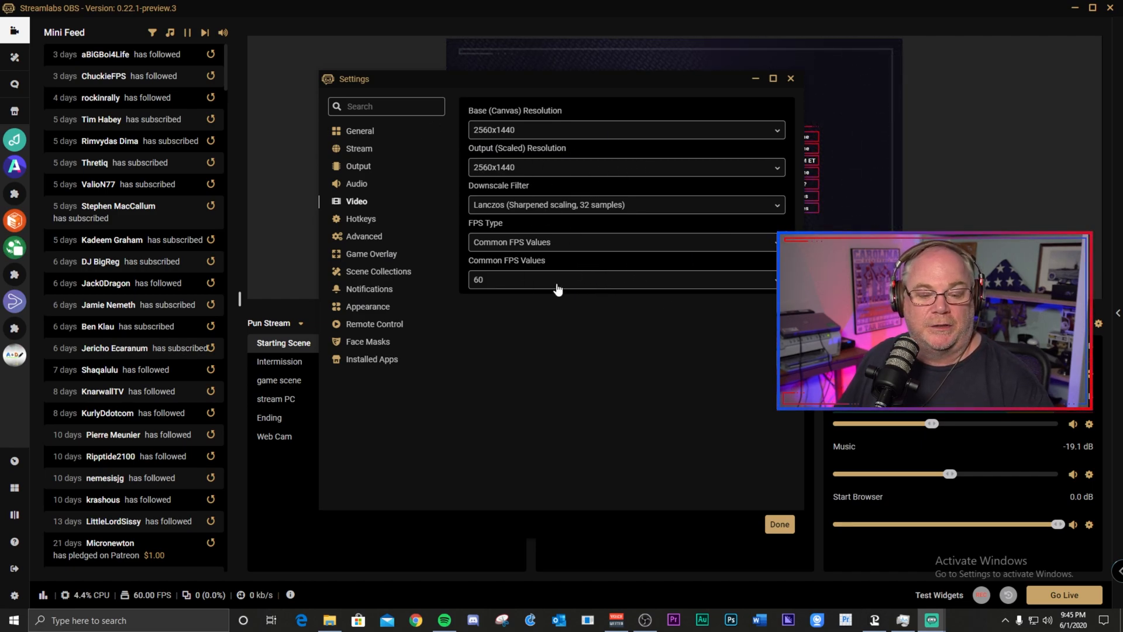
Step: Select 60 as the common FPS value and close the settings
{"action": "left_click", "coordinate": [510, 279]}
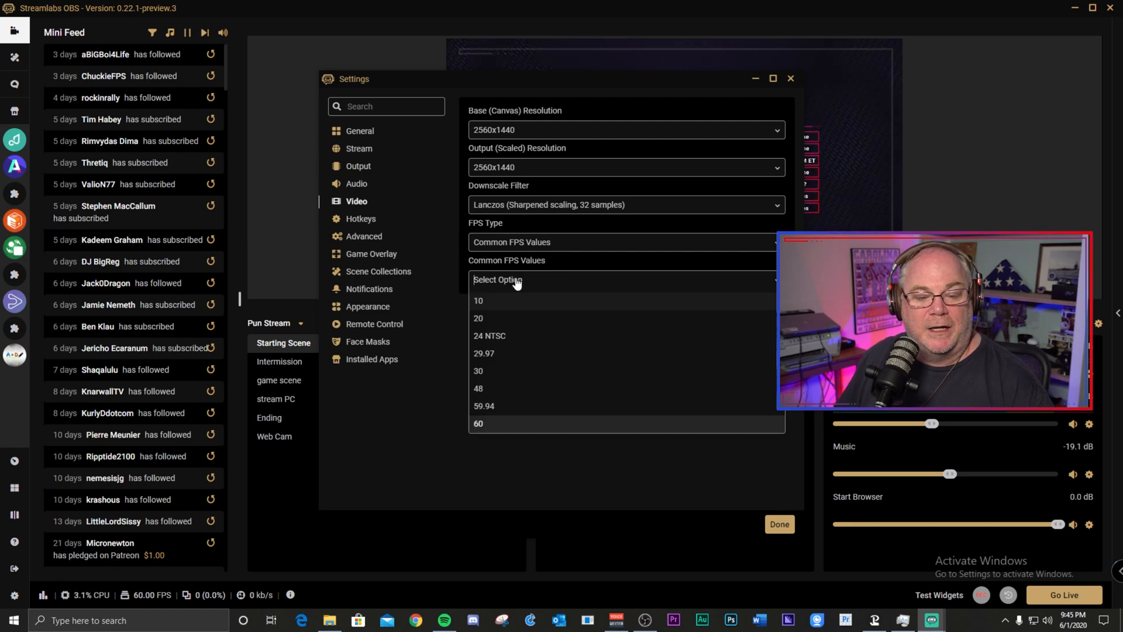
{"action": "left_click", "coordinate": [525, 426]}
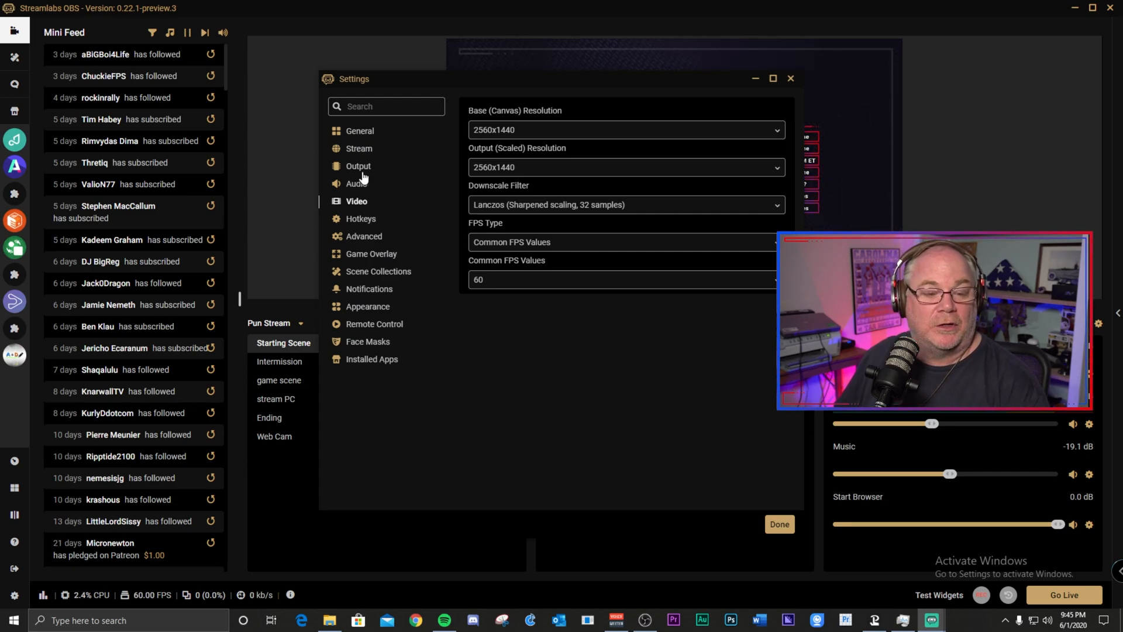
{"action": "left_click", "coordinate": [779, 524]}
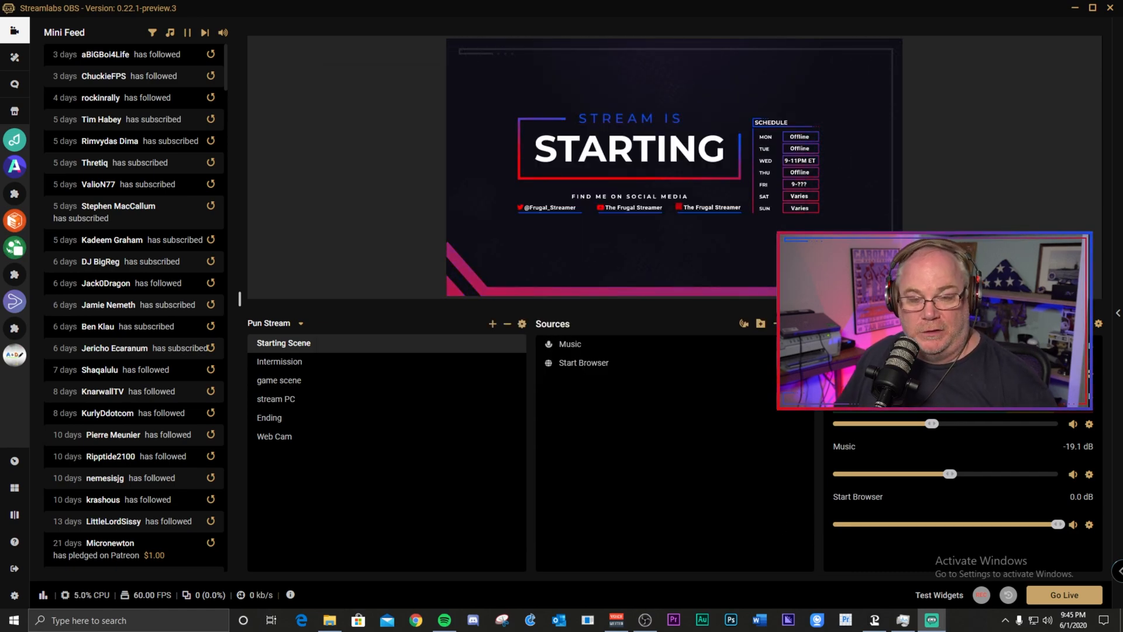
Step: In the advanced audio settings, take Mic/Aux off track 2 and remove Desktop Audio, Music and Start Browser from track 1
{"action": "left_click", "coordinate": [1099, 324]}
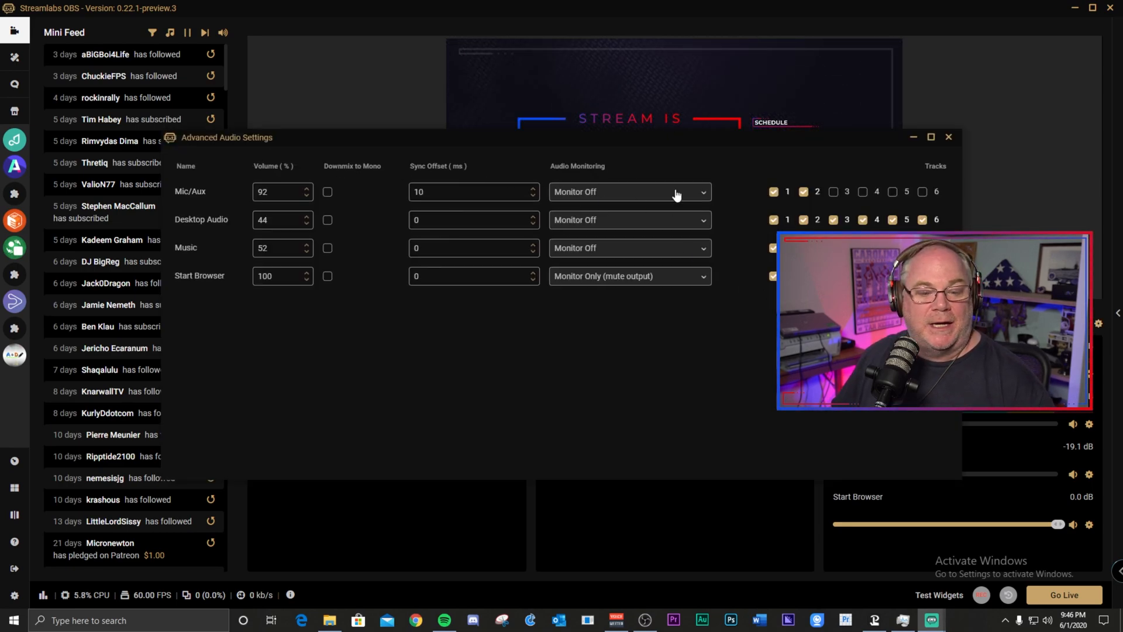
{"action": "left_click", "coordinate": [804, 192]}
{"action": "left_click", "coordinate": [773, 220]}
{"action": "left_click", "coordinate": [773, 248]}
{"action": "left_click", "coordinate": [773, 276]}
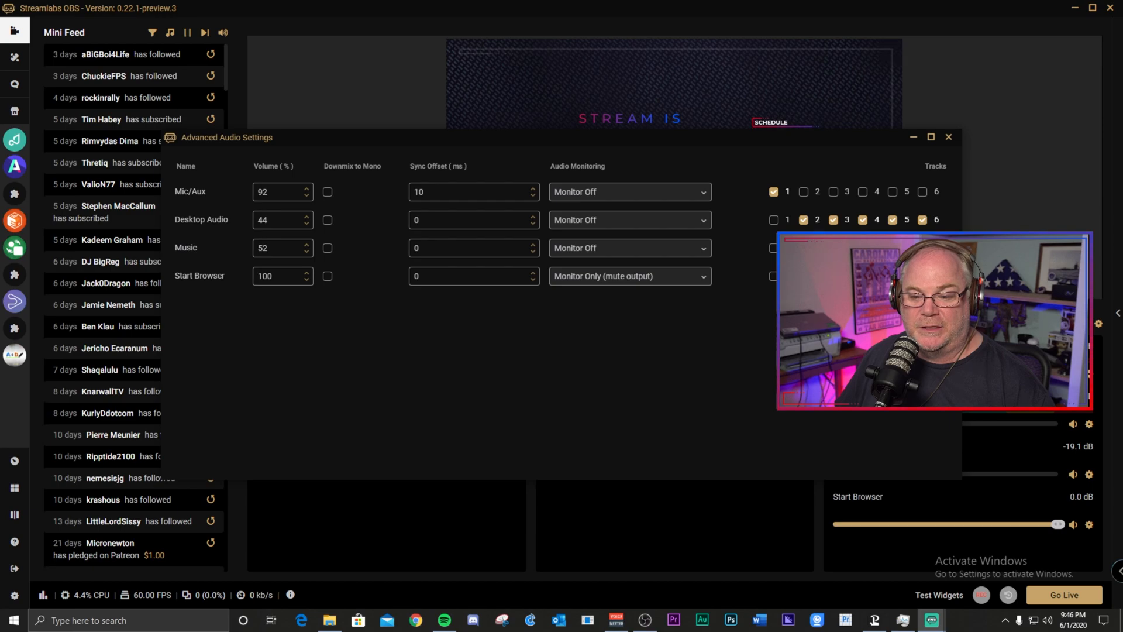
Step: Assign Desktop Audio to track 2 only and close the advanced audio settings
{"action": "left_click", "coordinate": [863, 220]}
{"action": "left_click", "coordinate": [893, 220]}
{"action": "left_click", "coordinate": [923, 220]}
{"action": "left_click", "coordinate": [834, 220]}
{"action": "left_click", "coordinate": [803, 220]}
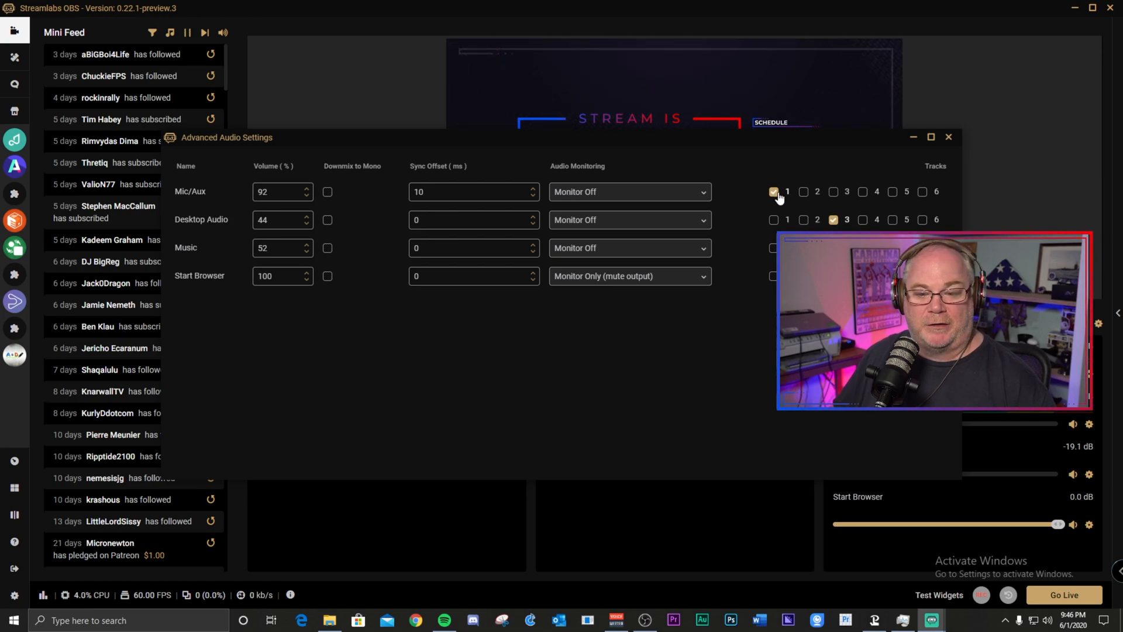
{"action": "left_click", "coordinate": [806, 220]}
{"action": "left_click", "coordinate": [834, 221]}
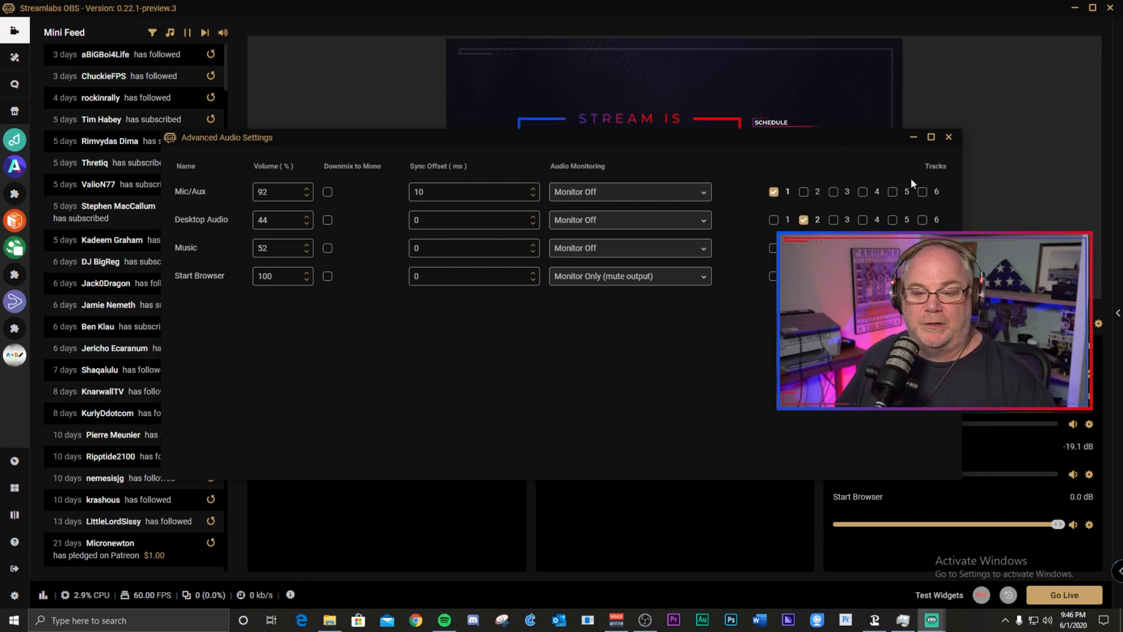
{"action": "left_click", "coordinate": [949, 137]}
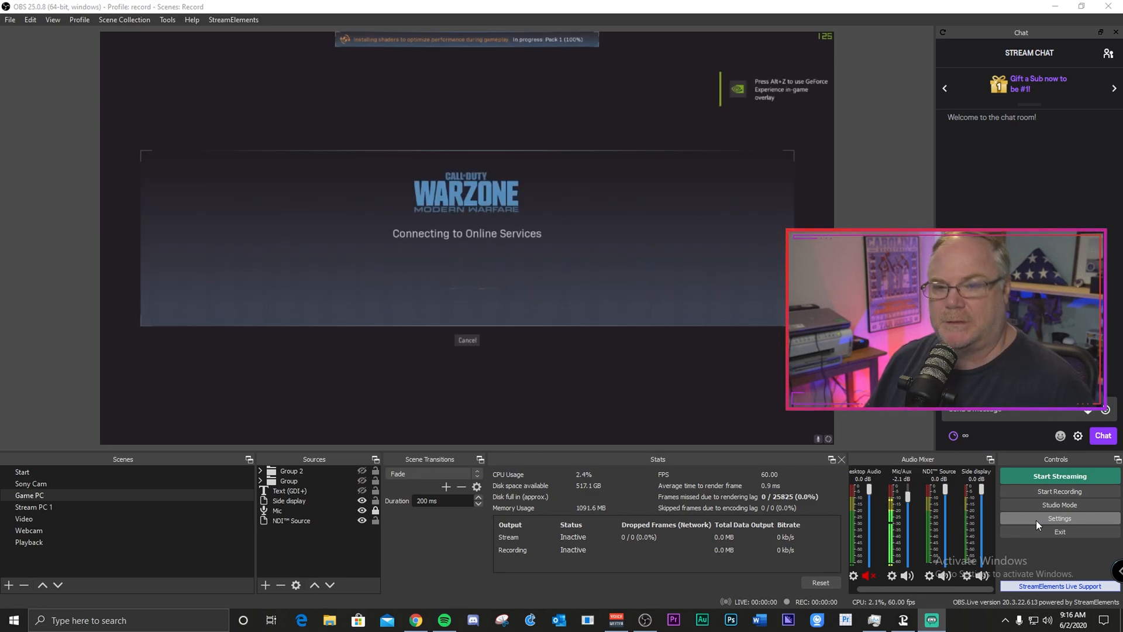
Step: In OBS Studio, open the recording output settings and review the output mode, recording path and file name spacing option
{"action": "left_click", "coordinate": [1036, 519]}
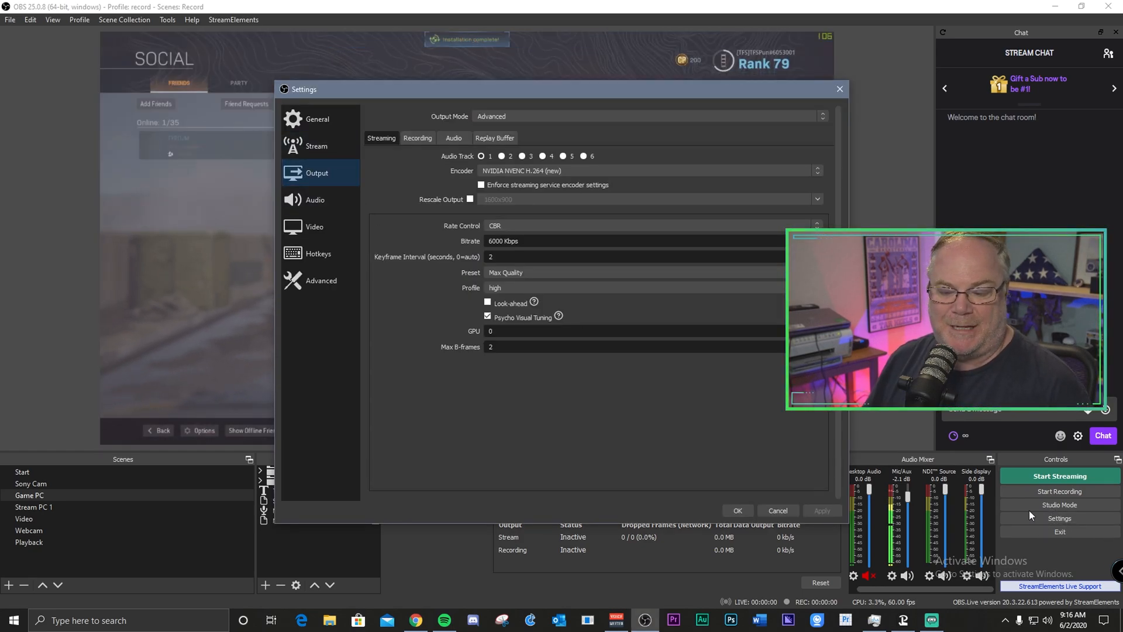
{"action": "left_click", "coordinate": [406, 142]}
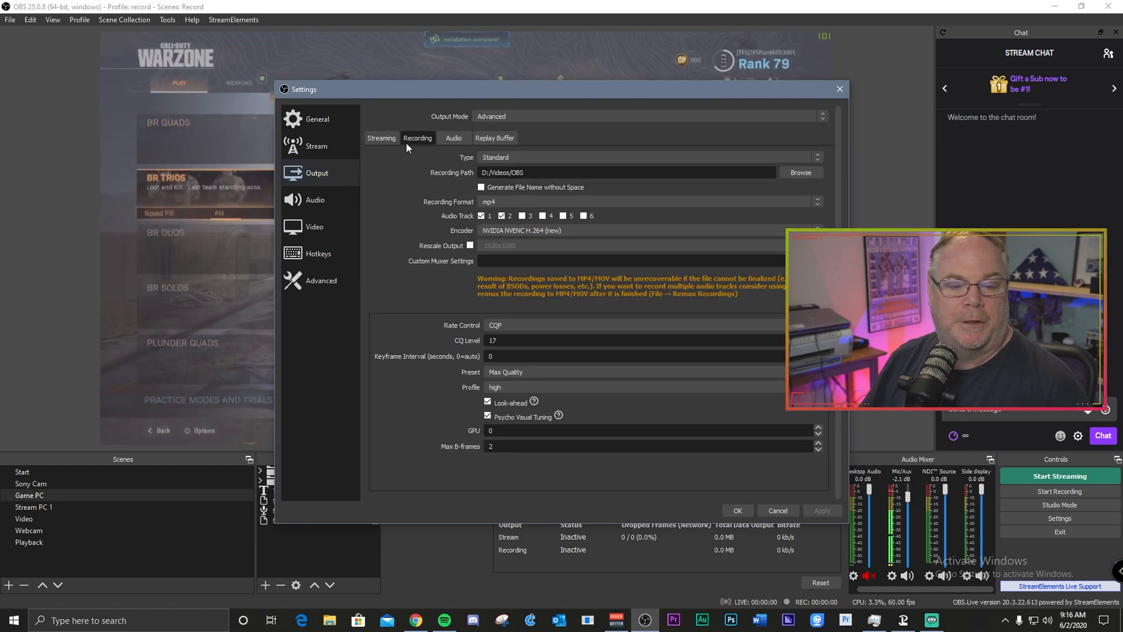
{"action": "left_click", "coordinate": [589, 116]}
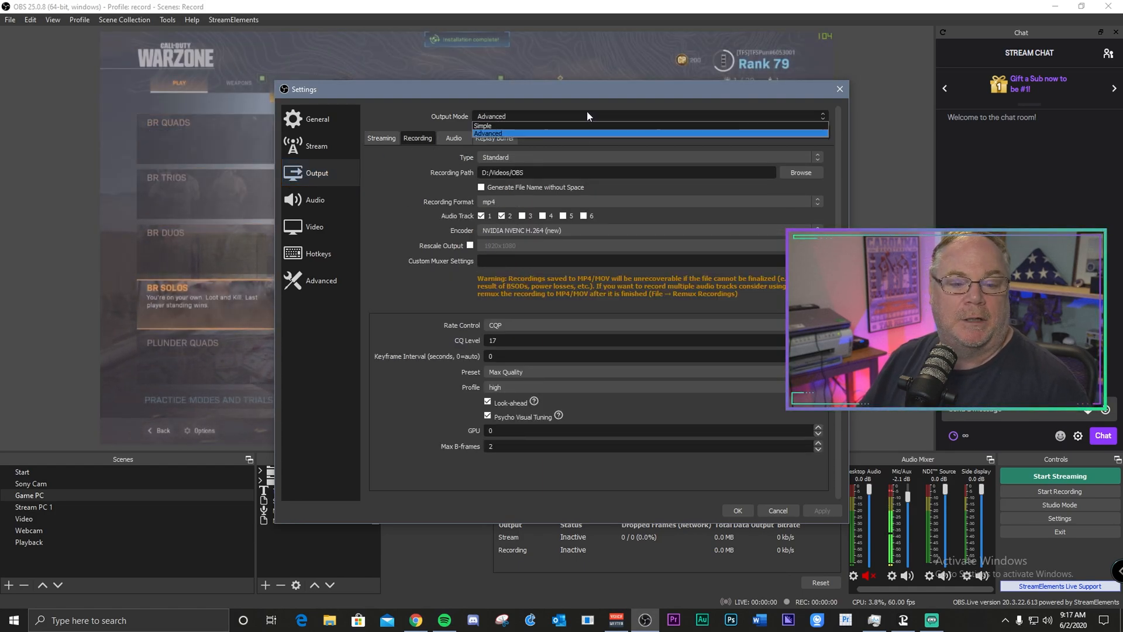
{"action": "left_click", "coordinate": [427, 163]}
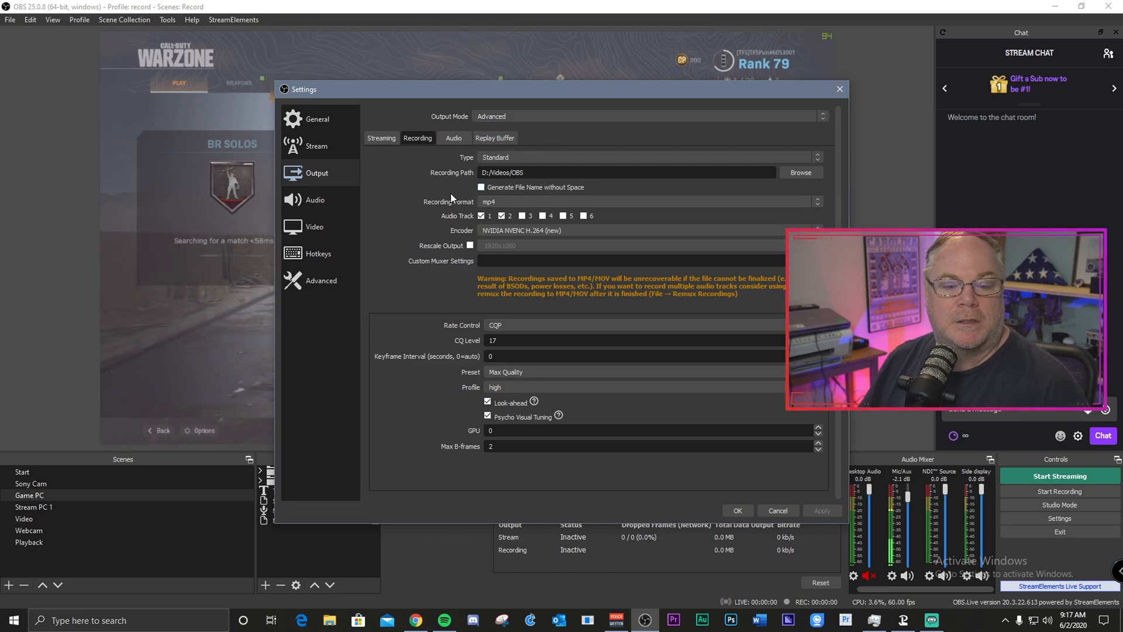
{"action": "left_click_drag", "start_coordinate": [524, 171], "coordinate": [448, 182]}
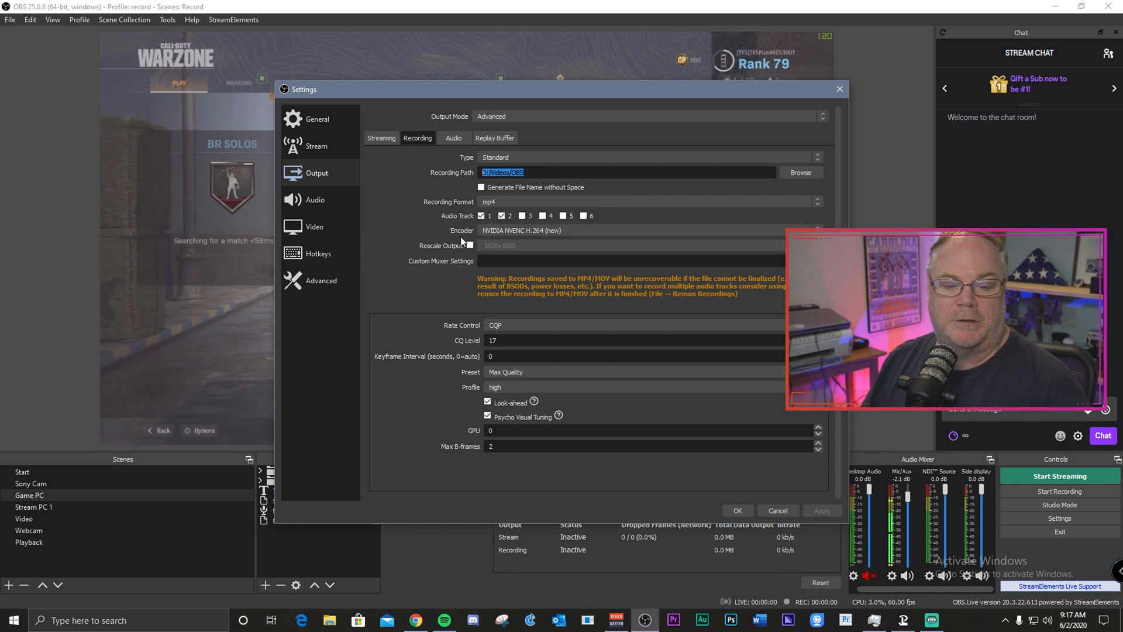
{"action": "left_click", "coordinate": [481, 187]}
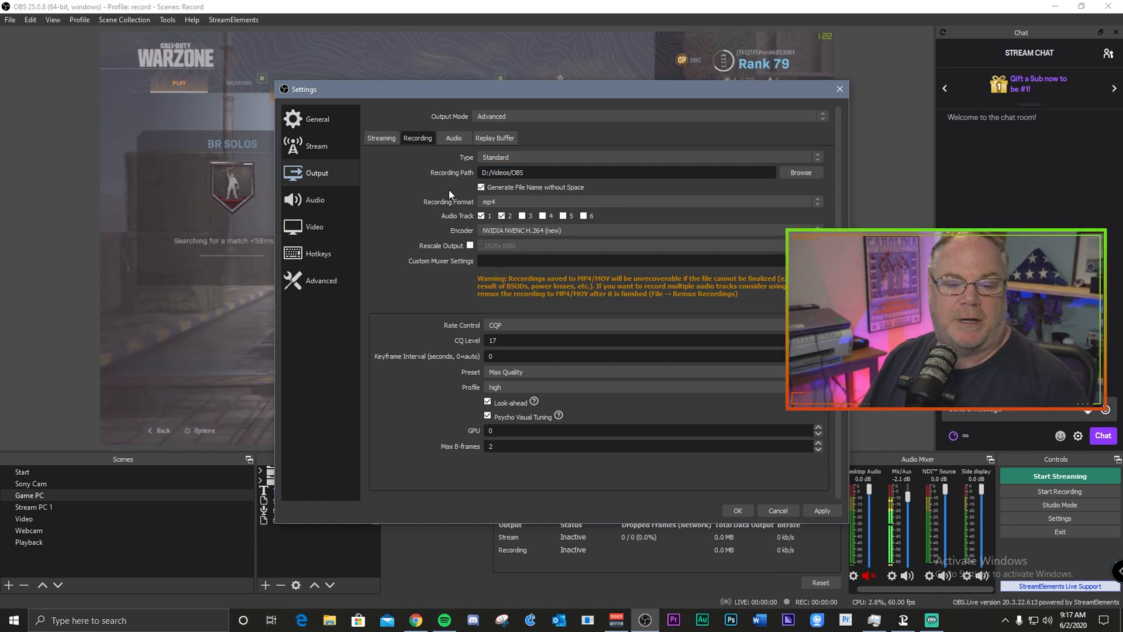
{"action": "left_click", "coordinate": [481, 187]}
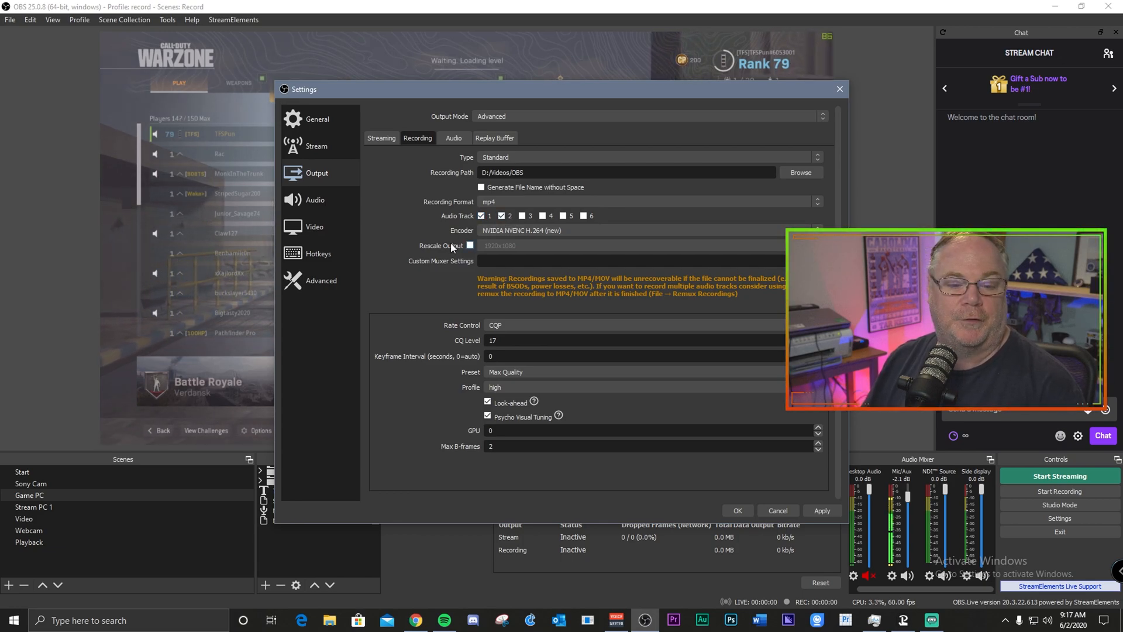
Step: Select NVIDIA NVENC H.264 (new) as the recording encoder and set the keyframe interval to 2 seconds
{"action": "left_click", "coordinate": [563, 230]}
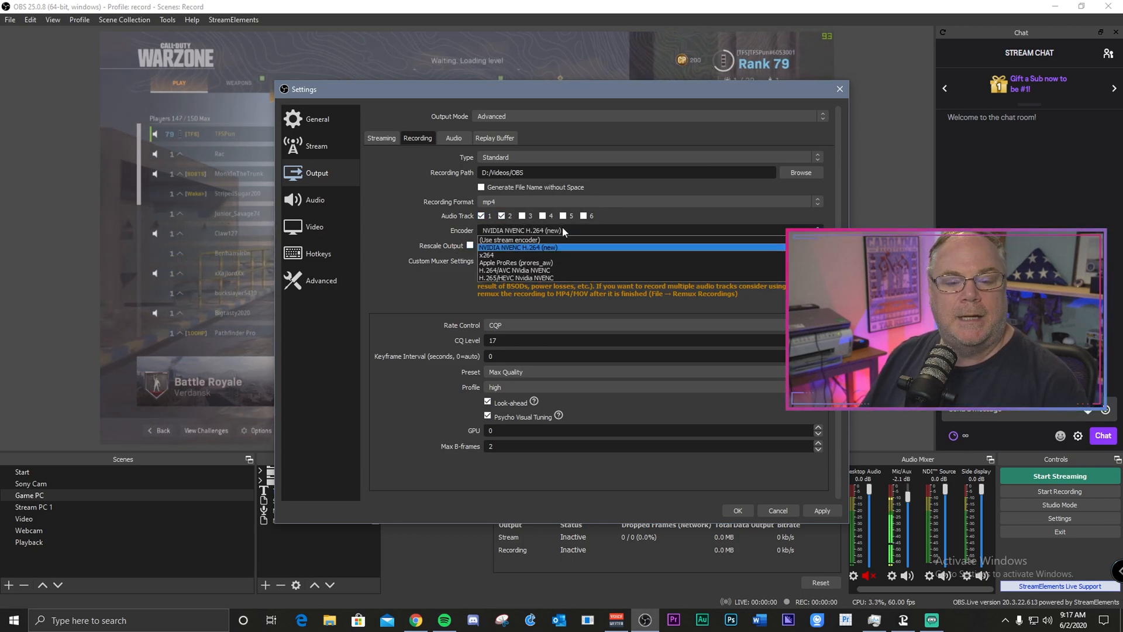
{"action": "left_click", "coordinate": [548, 248]}
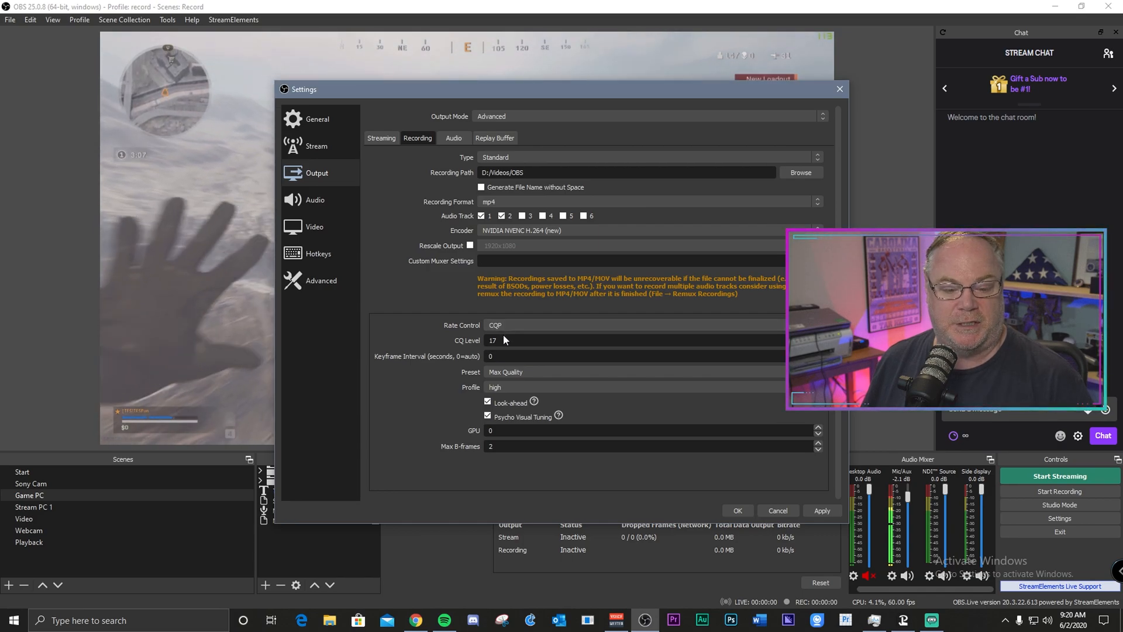
{"action": "left_click_drag", "start_coordinate": [513, 340], "coordinate": [445, 358]}
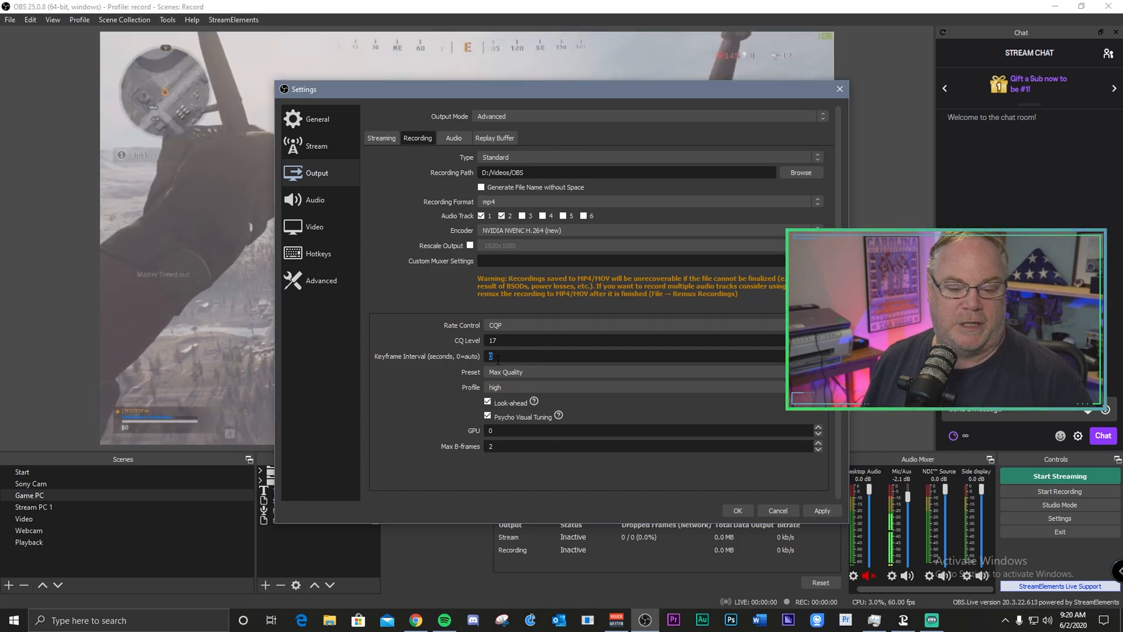
{"action": "type", "text": "2"}
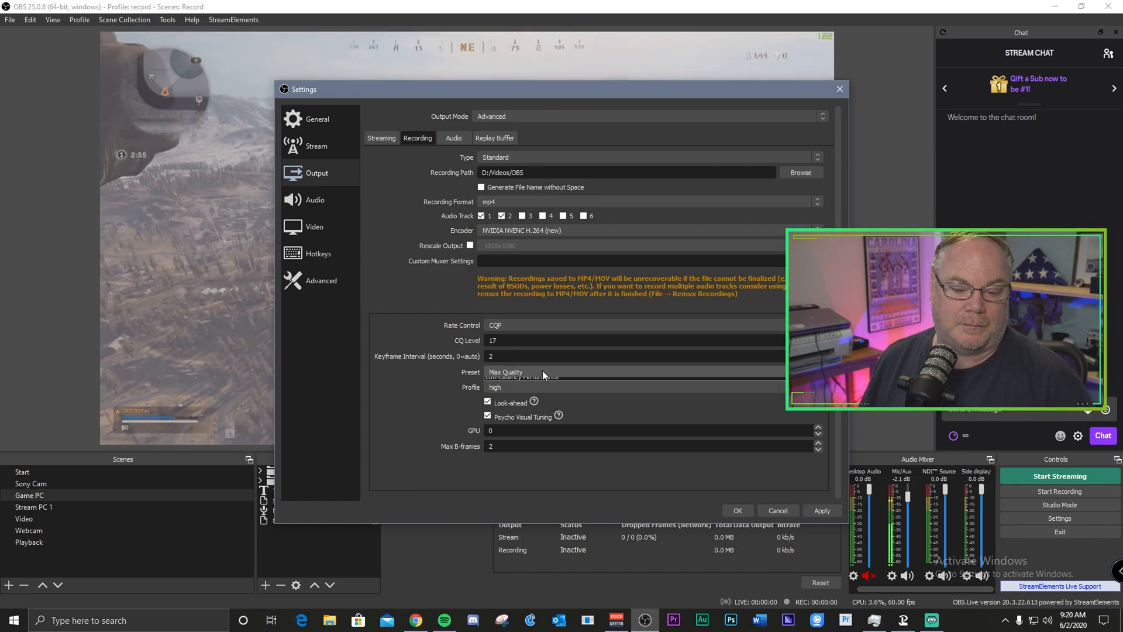
Step: Review the recording encoder's presets and select Max Quality
{"action": "left_click", "coordinate": [543, 371]}
{"action": "left_click", "coordinate": [543, 372]}
{"action": "left_click", "coordinate": [533, 369]}
{"action": "left_click", "coordinate": [540, 368]}
{"action": "left_click", "coordinate": [538, 368]}
{"action": "left_click", "coordinate": [533, 371]}
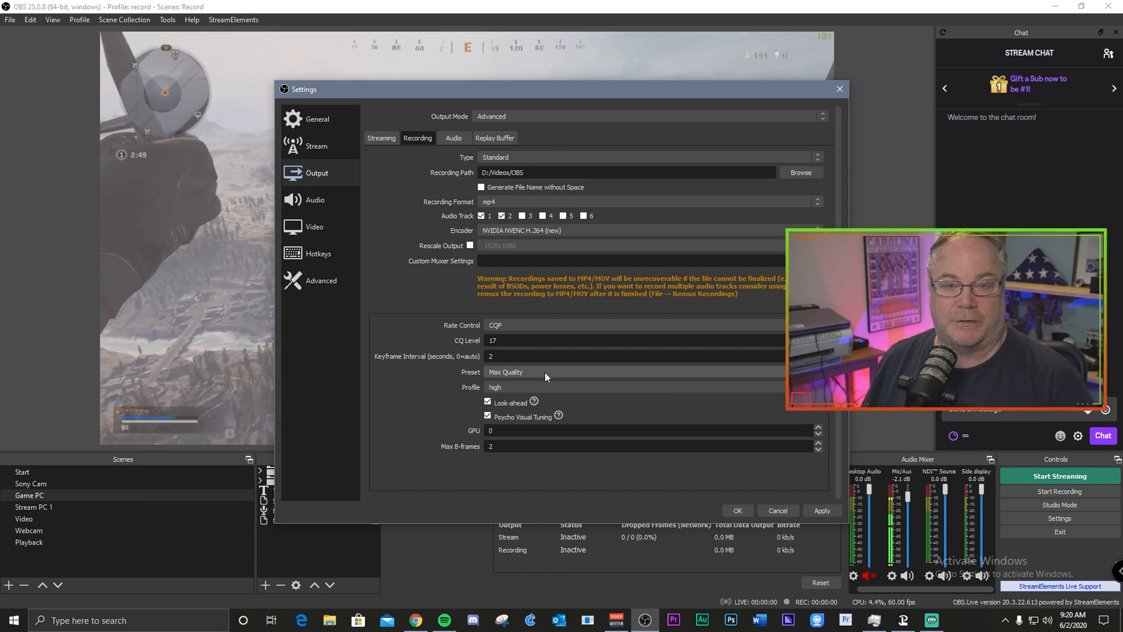
{"action": "left_click", "coordinate": [545, 372]}
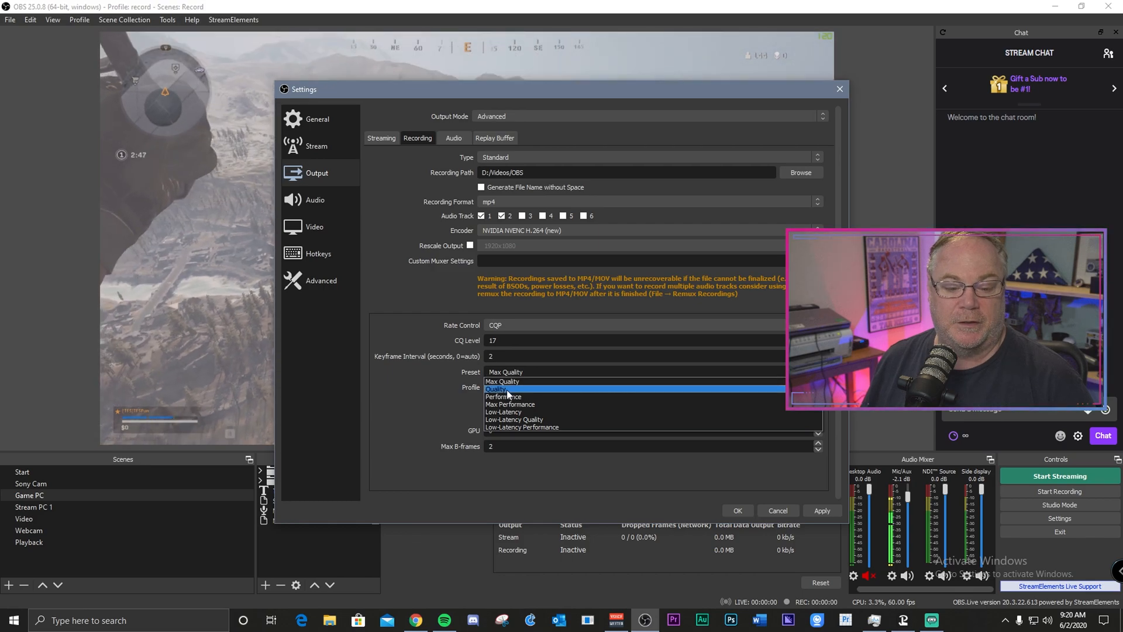
{"action": "left_click", "coordinate": [526, 380]}
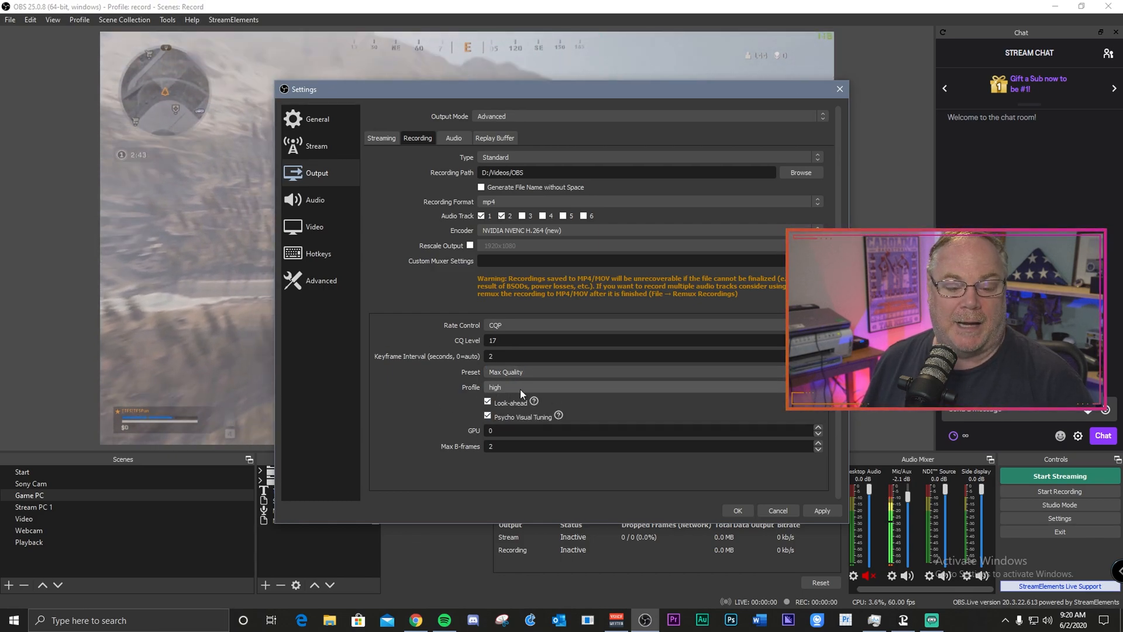
Step: Select high as the recording encoder's profile and review the Look-ahead option
{"action": "left_click", "coordinate": [511, 387]}
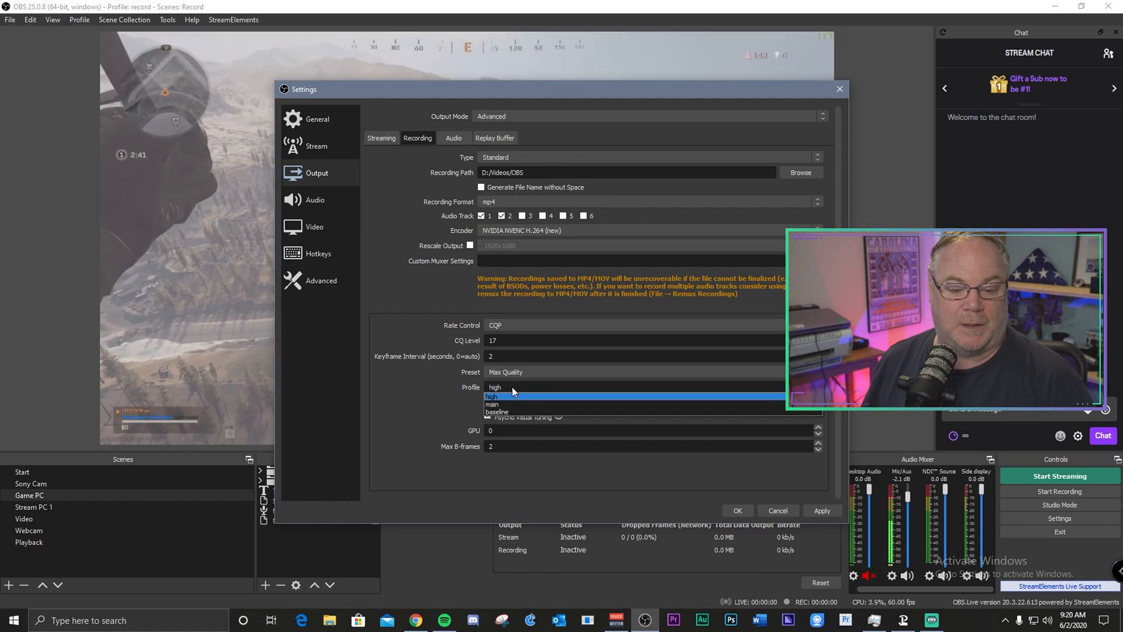
{"action": "left_click", "coordinate": [504, 391]}
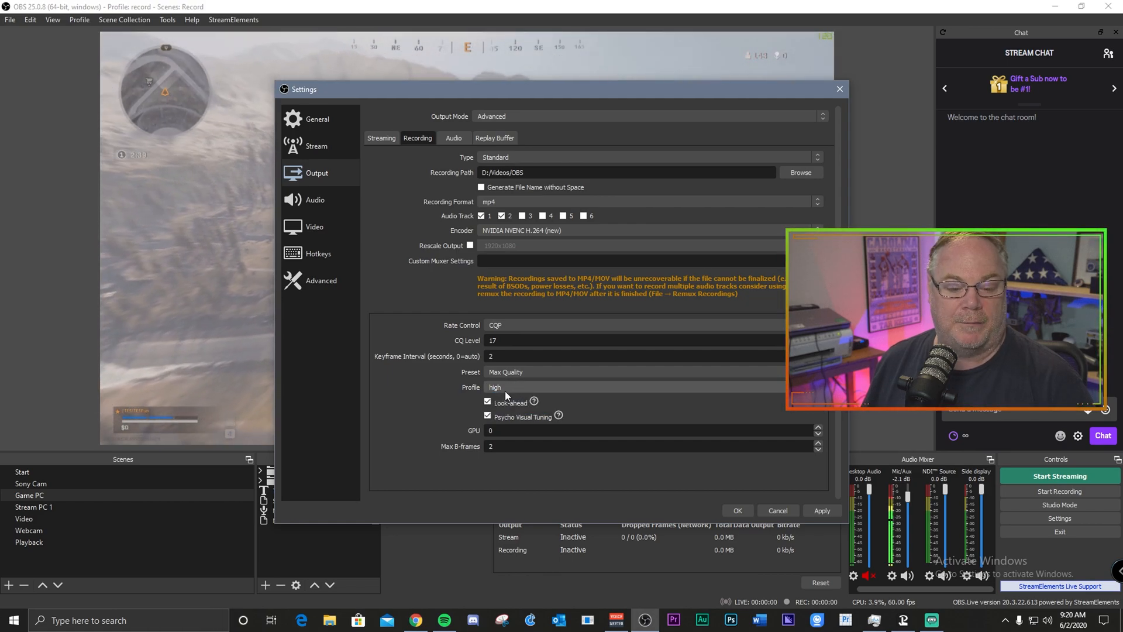
{"action": "mouse_move", "coordinate": [507, 399]}
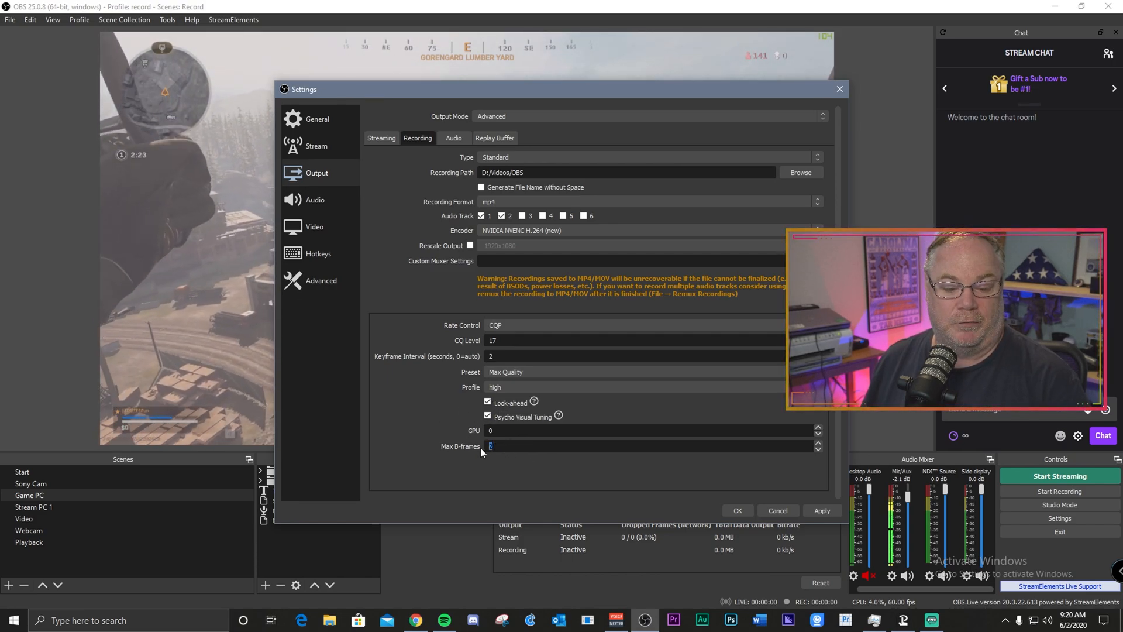
{"action": "left_click", "coordinate": [512, 402]}
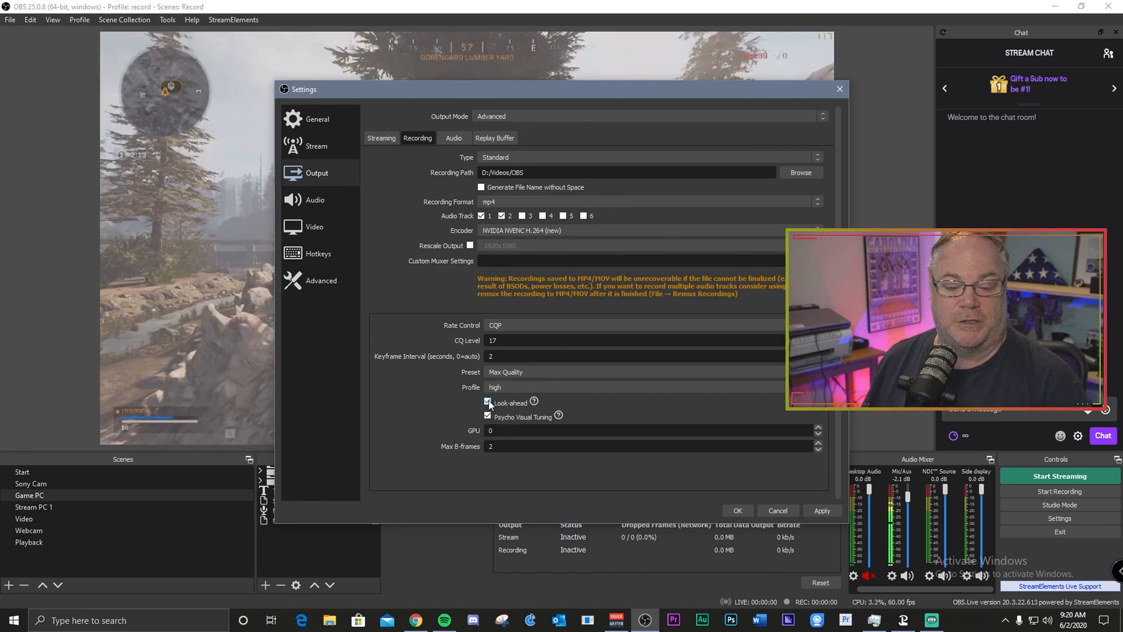
{"action": "mouse_move", "coordinate": [489, 403]}
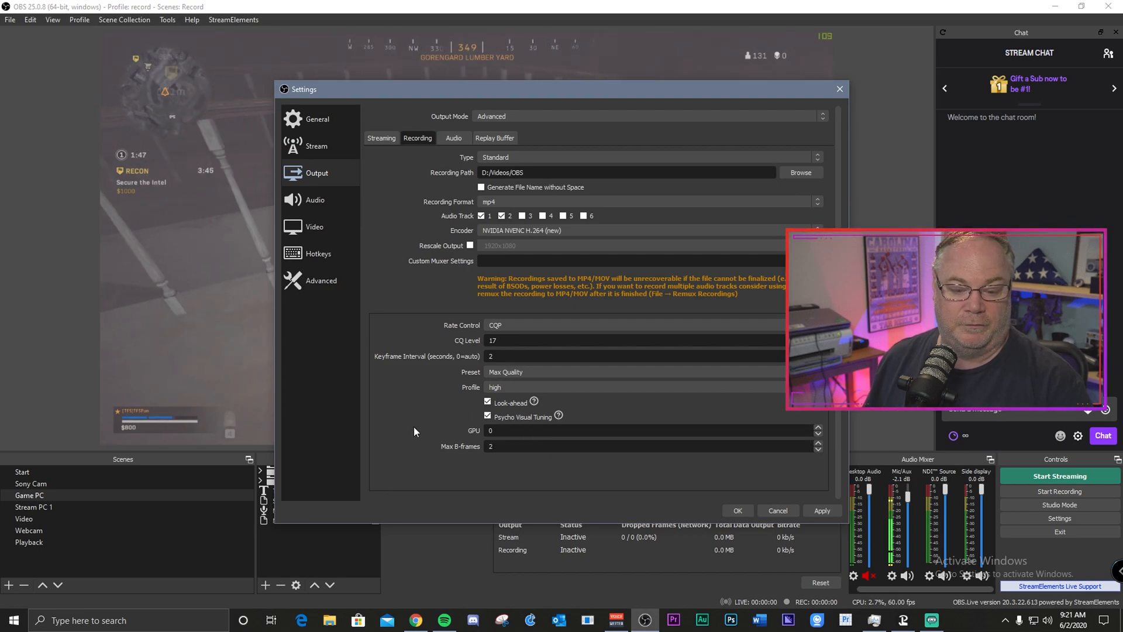
Step: Review the base (canvas) and output (scaled) resolutions in the video settings
{"action": "left_click", "coordinate": [323, 223]}
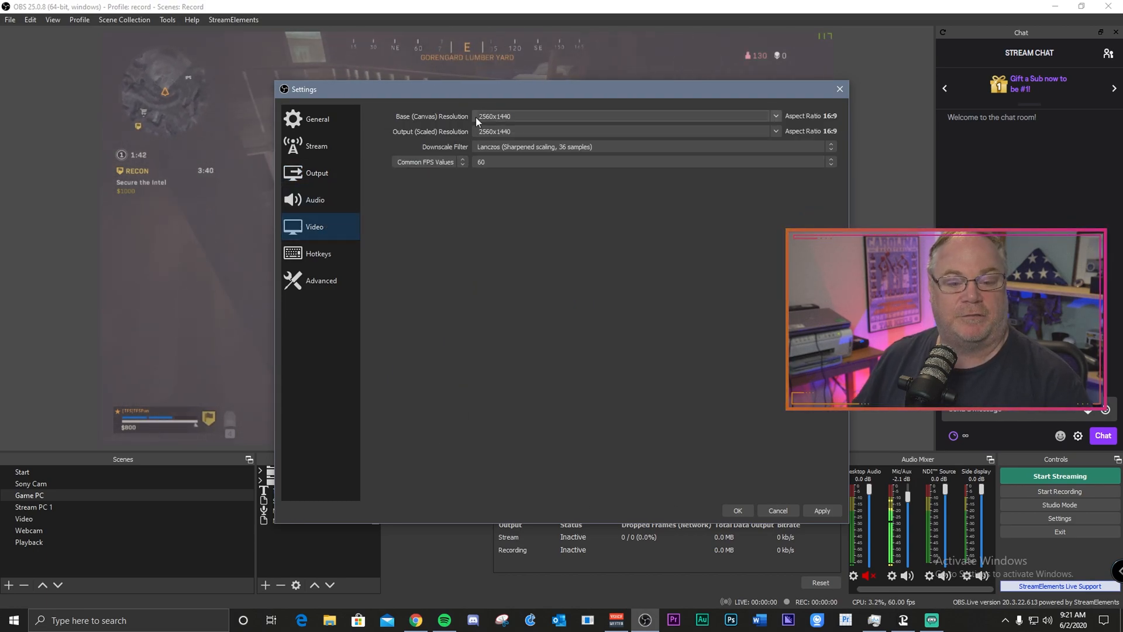
{"action": "left_click", "coordinate": [524, 117]}
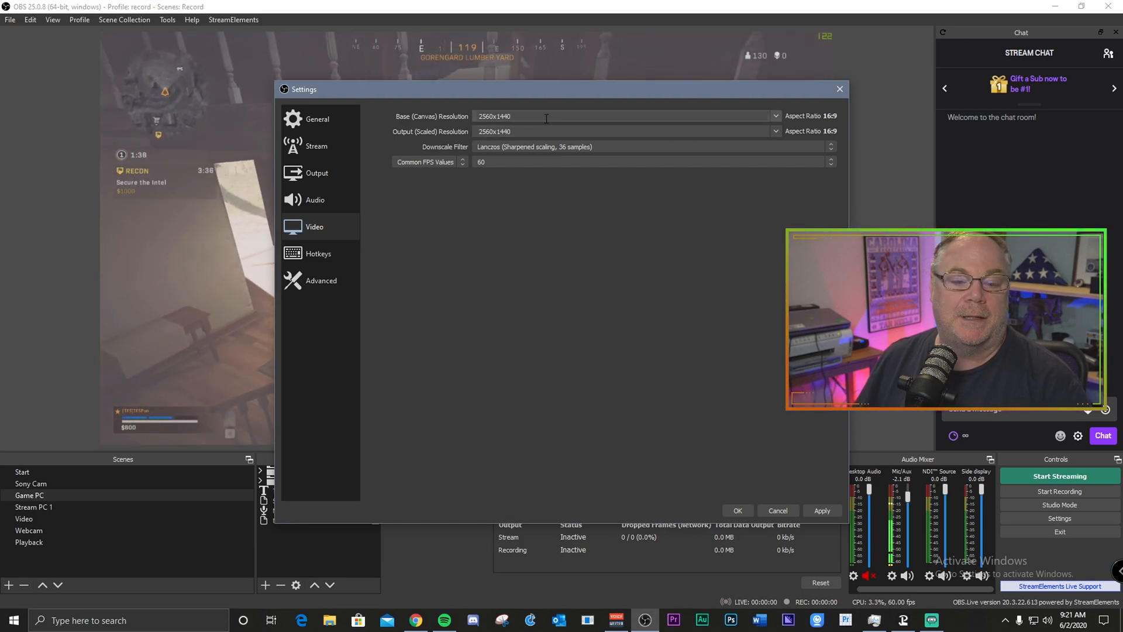
{"action": "left_click", "coordinate": [521, 131]}
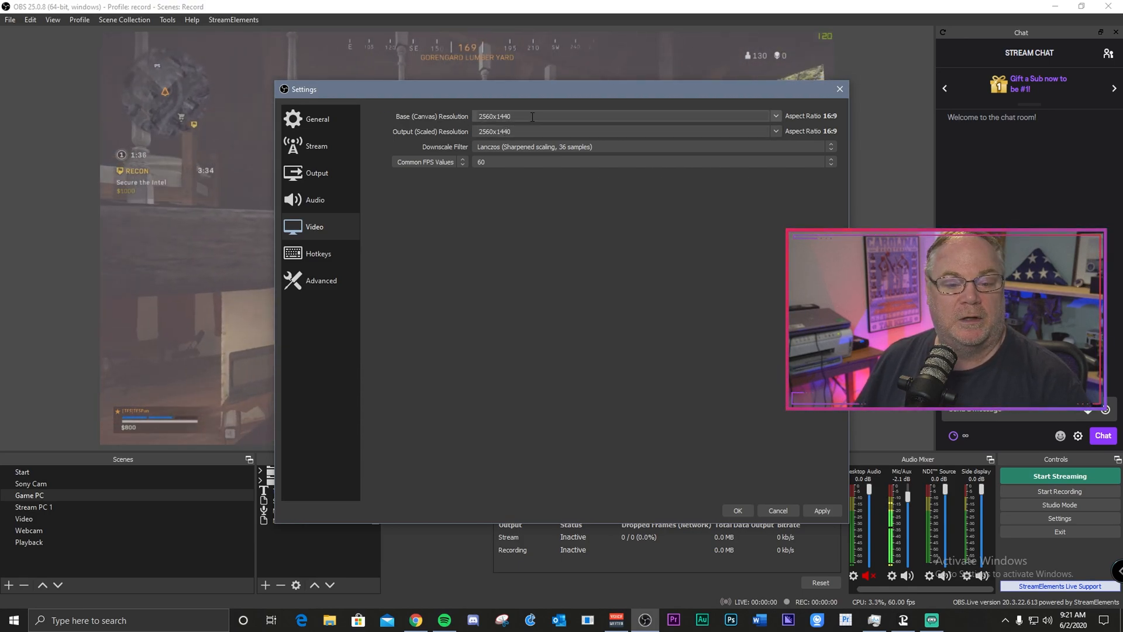
{"action": "left_click_drag", "start_coordinate": [521, 131], "coordinate": [451, 130]}
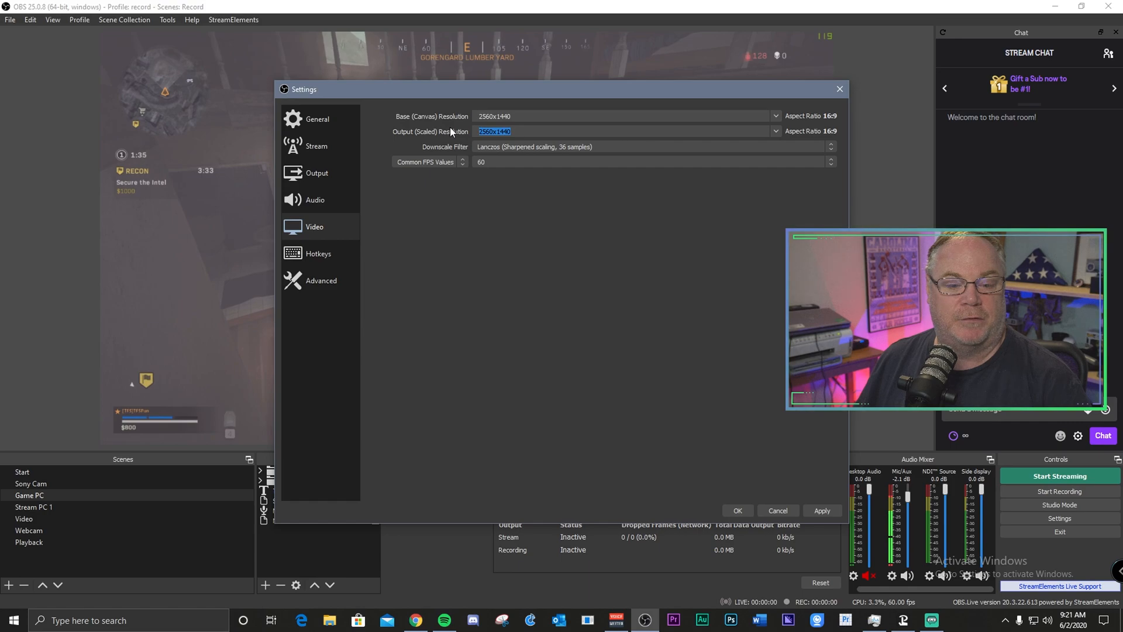
{"action": "left_click", "coordinate": [516, 115]}
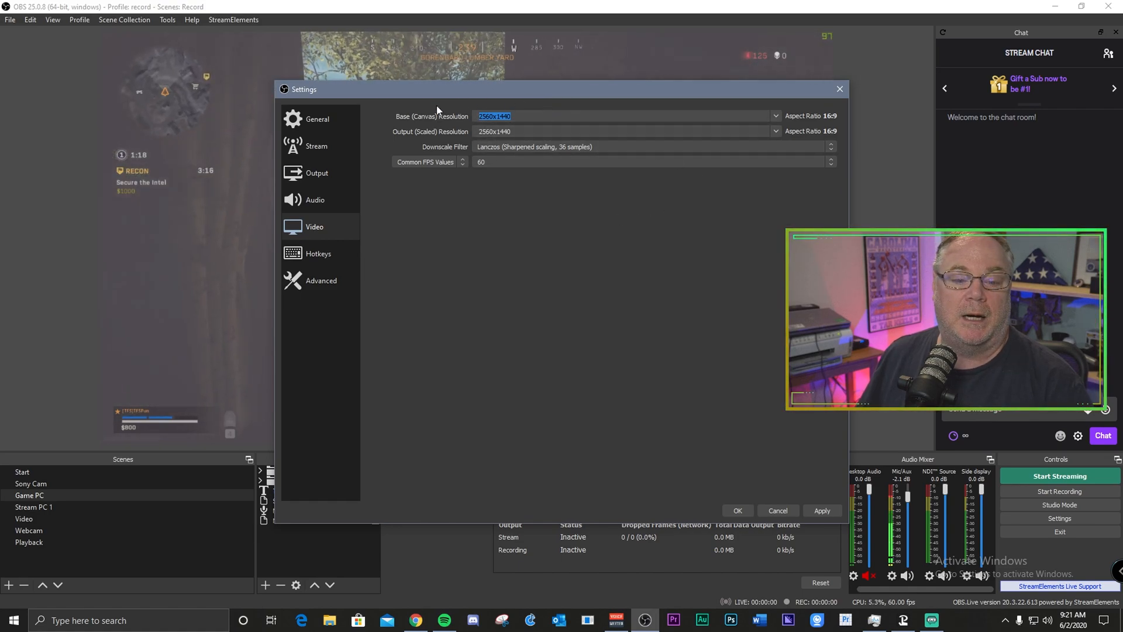
Step: Compare the recording and streaming output settings, including Rescale Output, with the resolutions in the video settings
{"action": "left_click", "coordinate": [348, 183]}
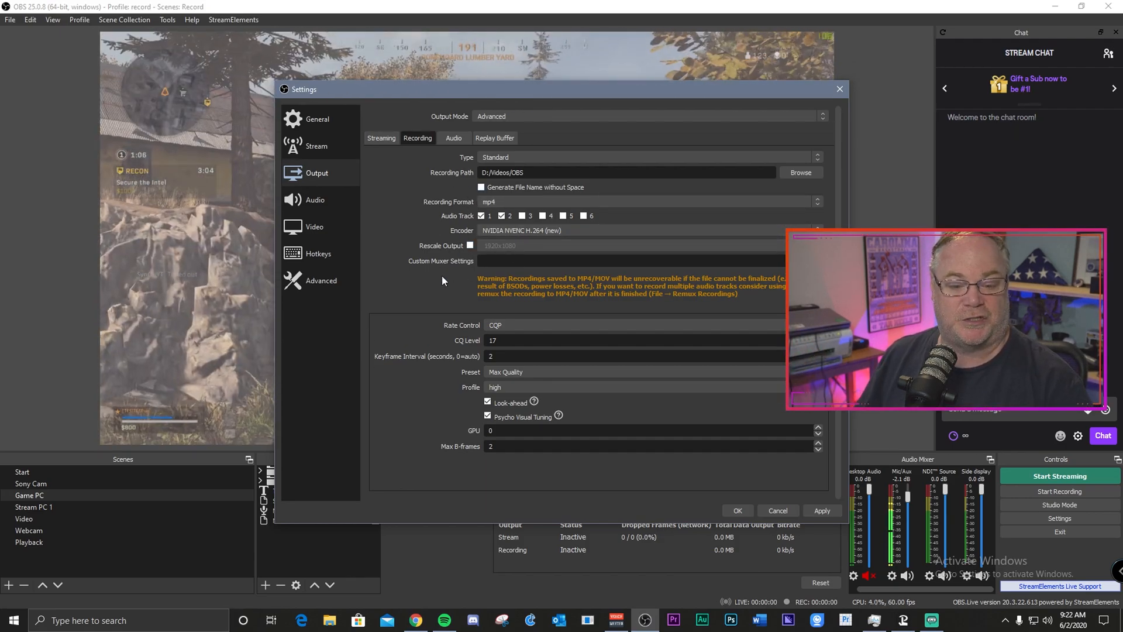
{"action": "left_click", "coordinate": [327, 239]}
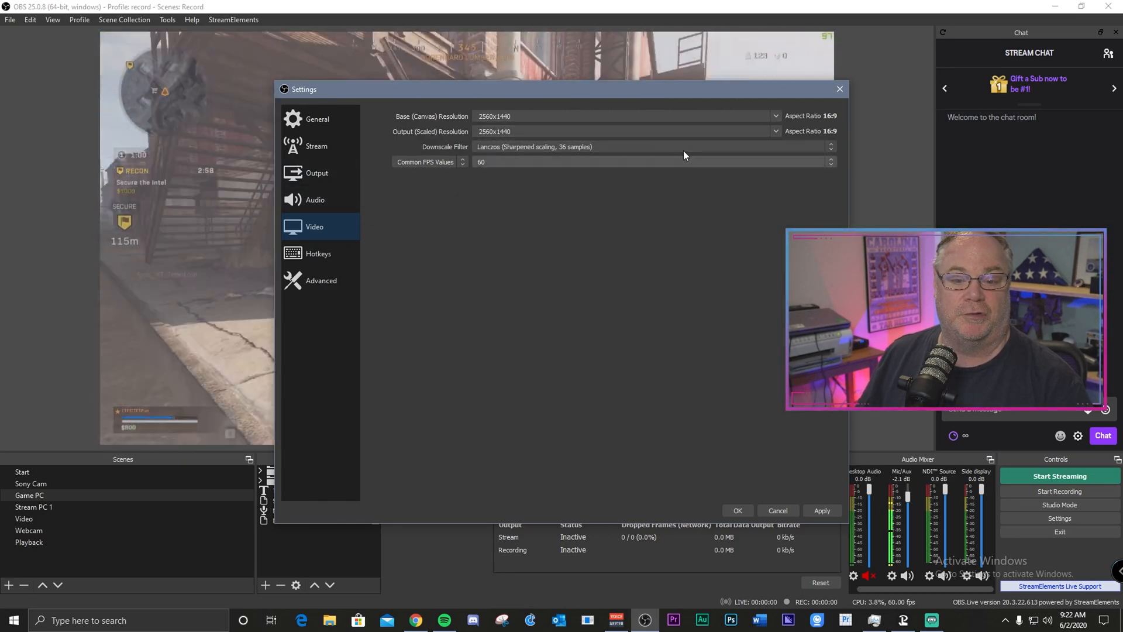
{"action": "left_click", "coordinate": [346, 177]}
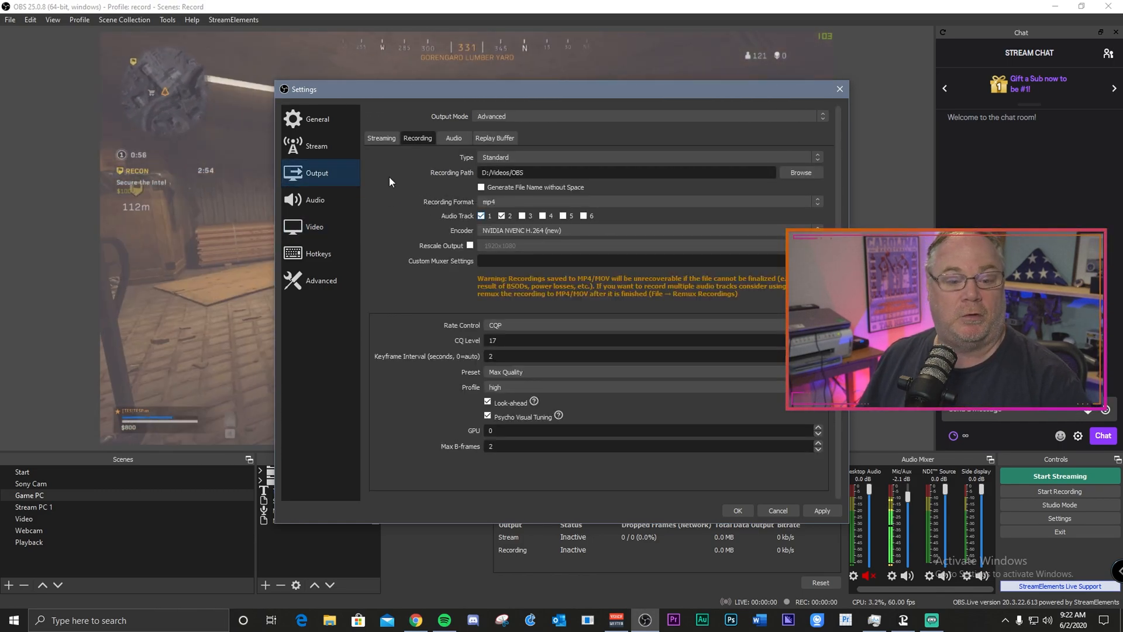
{"action": "left_click", "coordinate": [381, 141]}
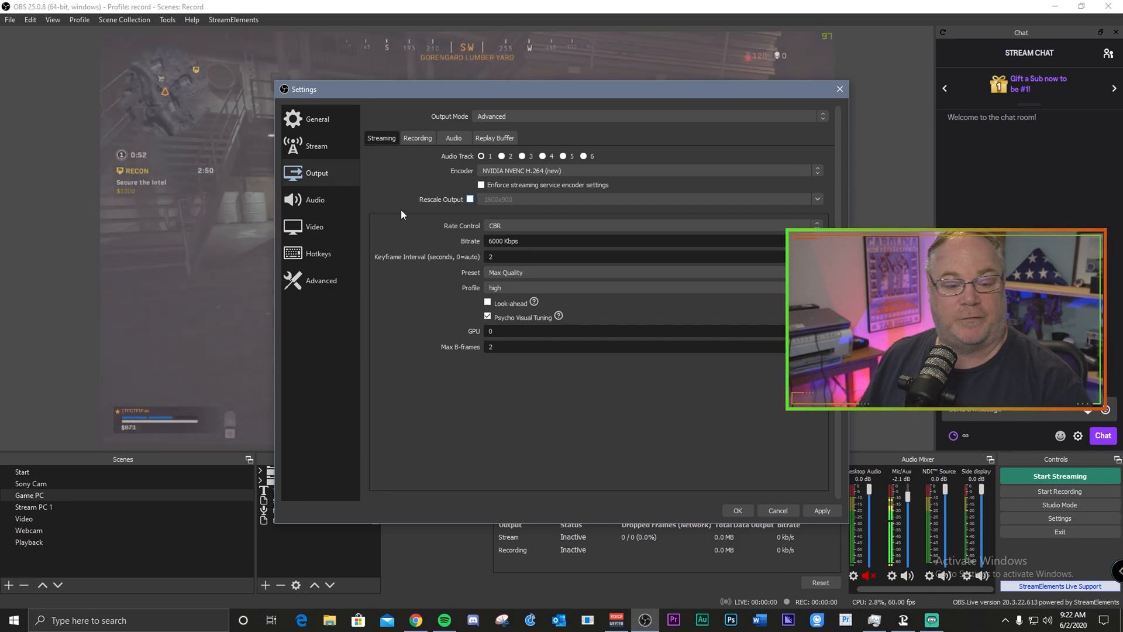
{"action": "left_click", "coordinate": [331, 225]}
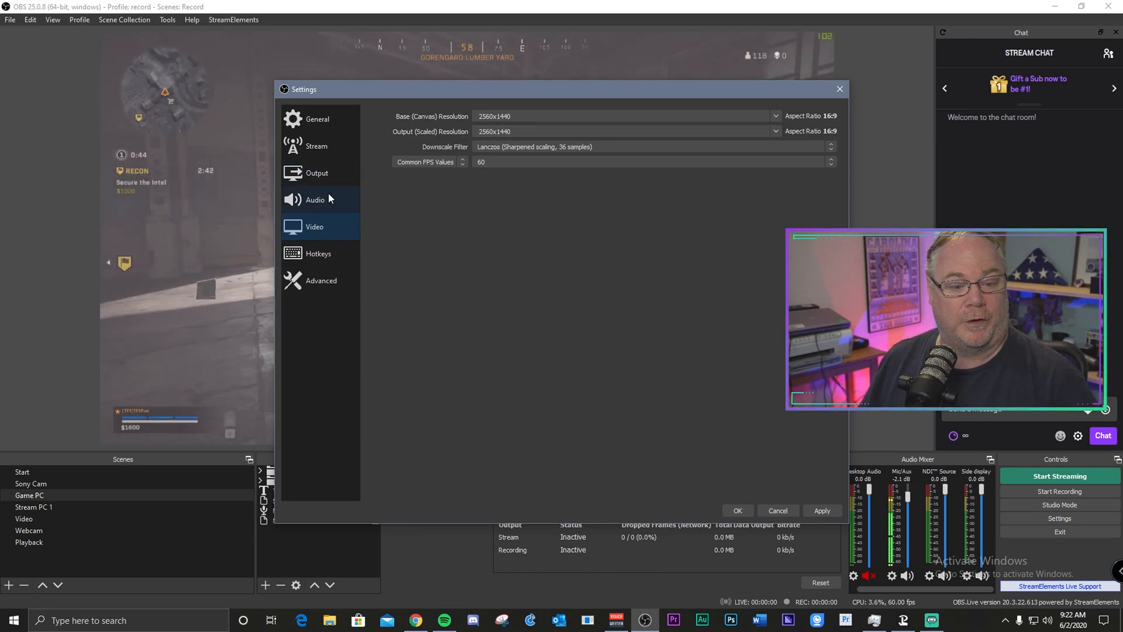
Step: Review the option to automatically remux recordings to mp4 in the advanced settings and accept the settings
{"action": "left_click", "coordinate": [331, 285]}
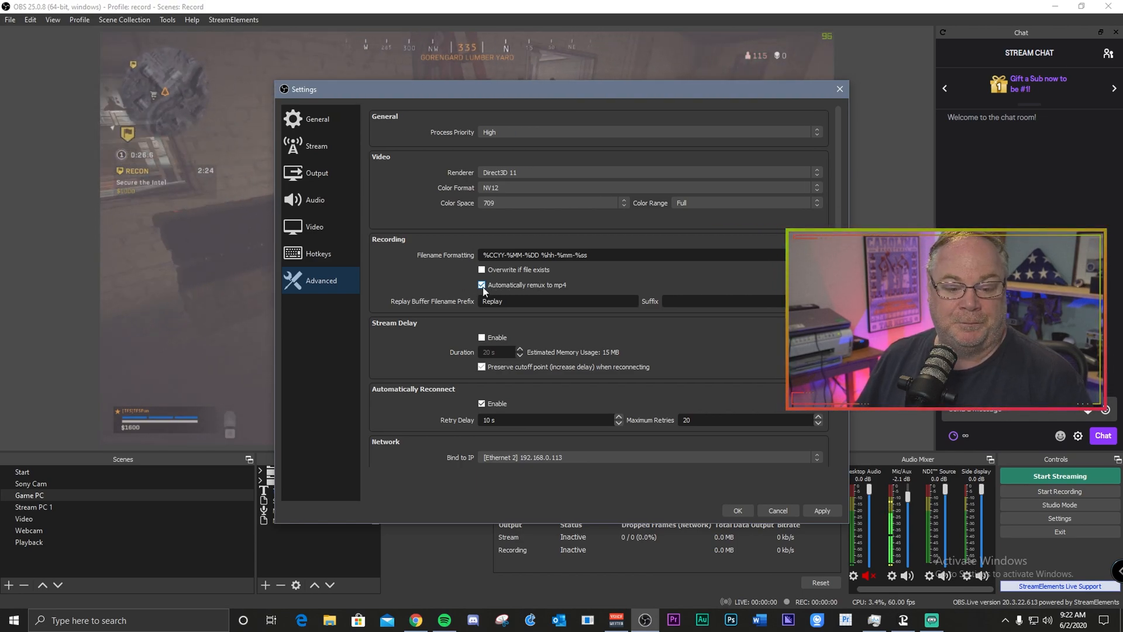
{"action": "left_click", "coordinate": [741, 513]}
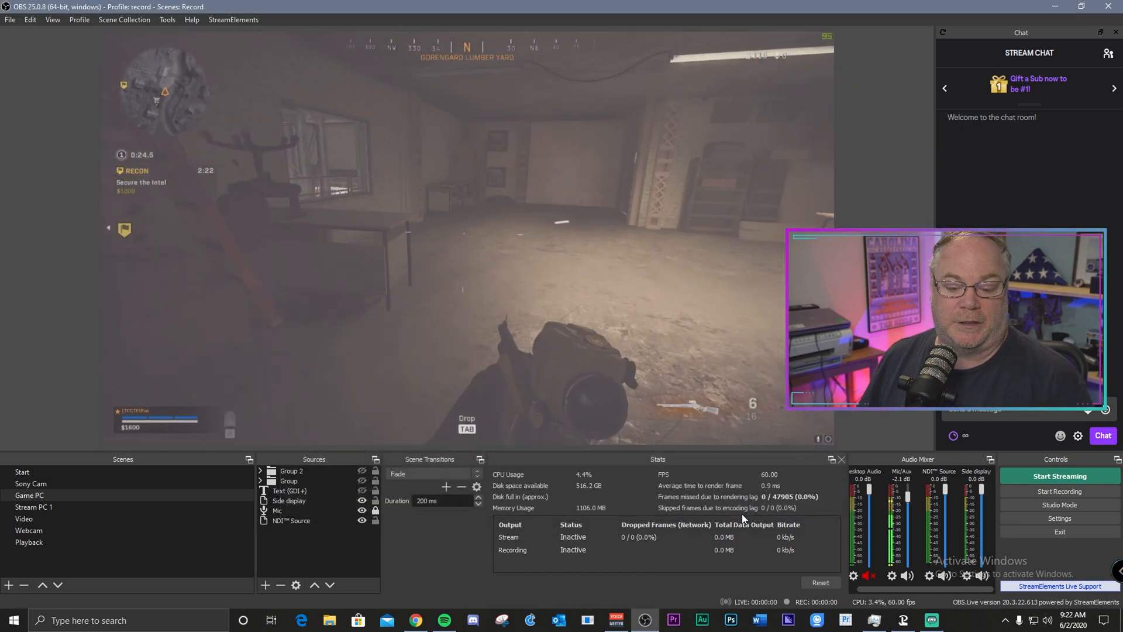
Step: Examine how Remux Recordings selects an existing recording, using Simple OBS Recording indistinguishable Q as the example, and close it without remuxing
{"action": "left_click", "coordinate": [16, 22]}
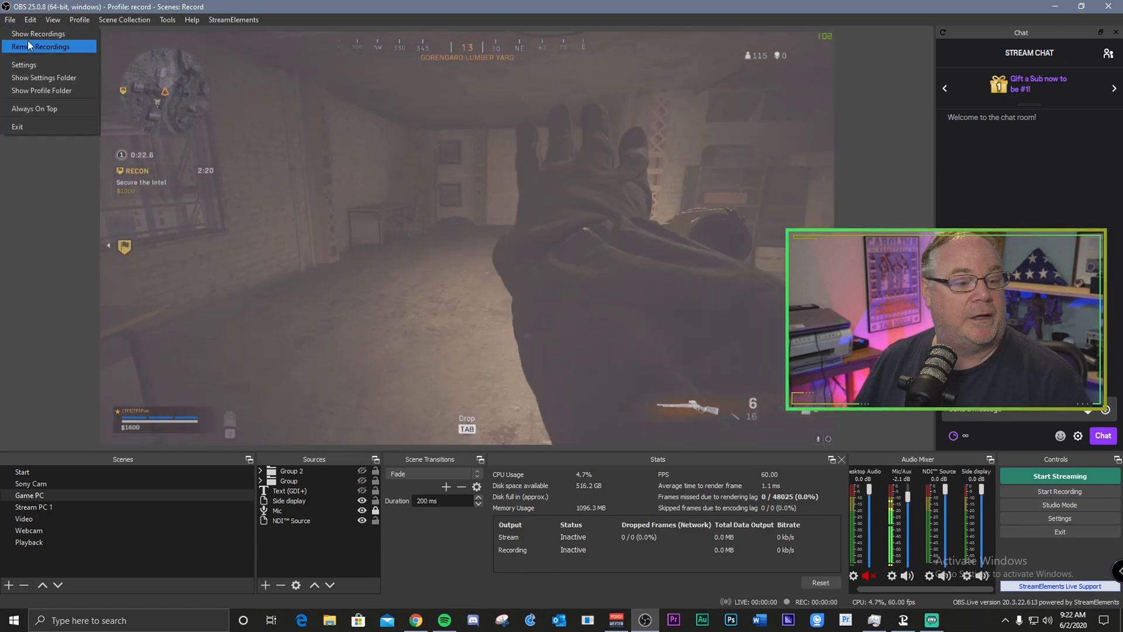
{"action": "left_click", "coordinate": [30, 42]}
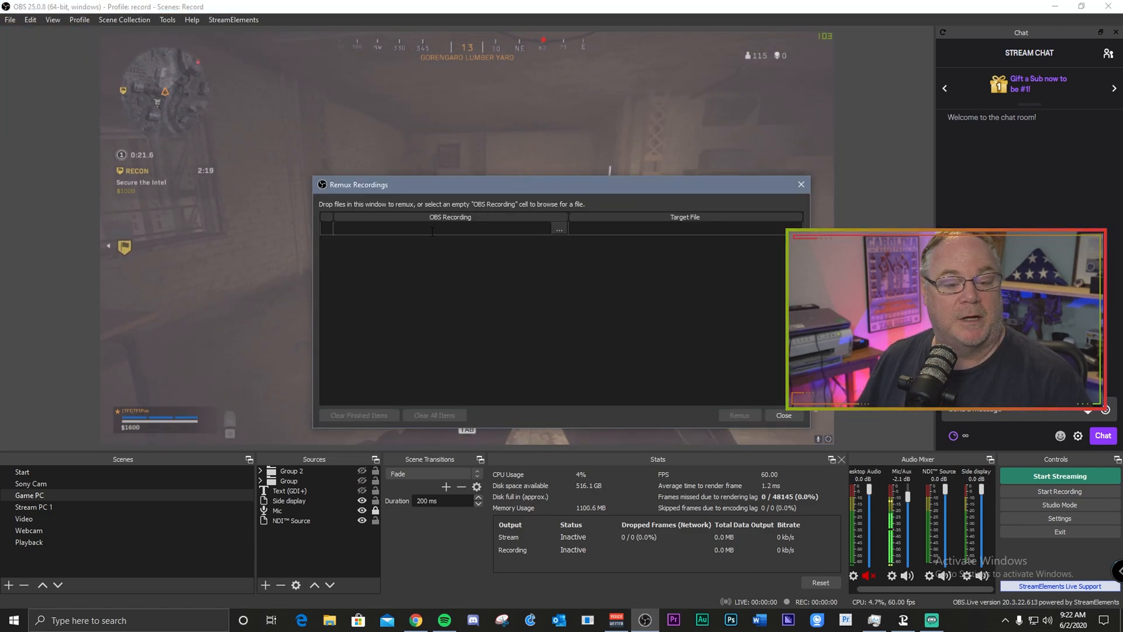
{"action": "left_click", "coordinate": [559, 229]}
{"action": "left_click", "coordinate": [571, 304]}
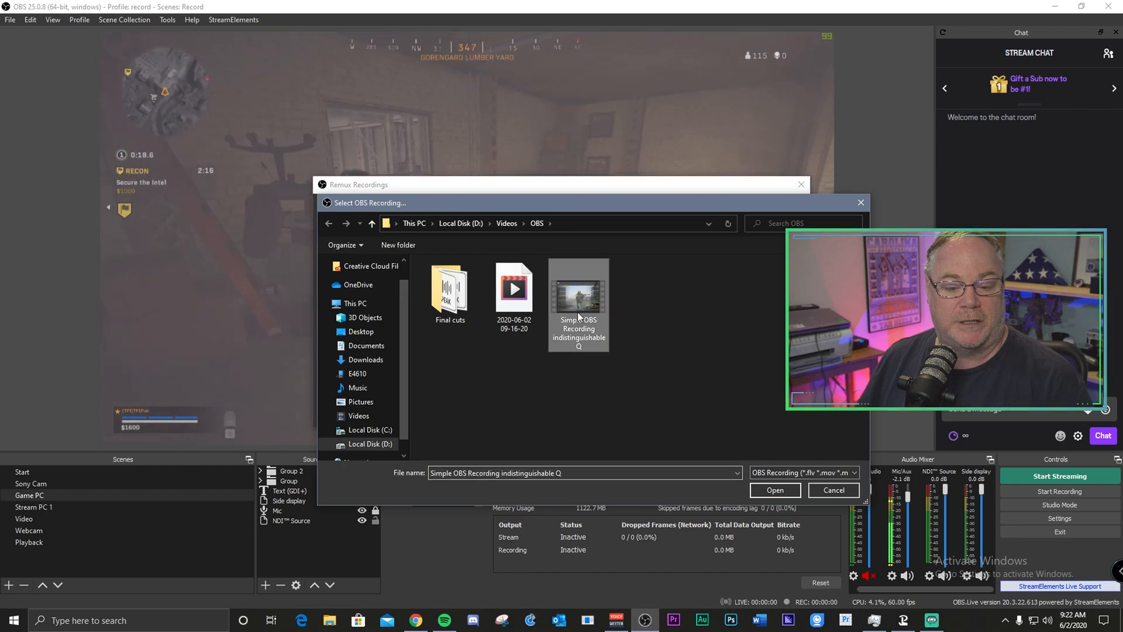
{"action": "left_click", "coordinate": [831, 490]}
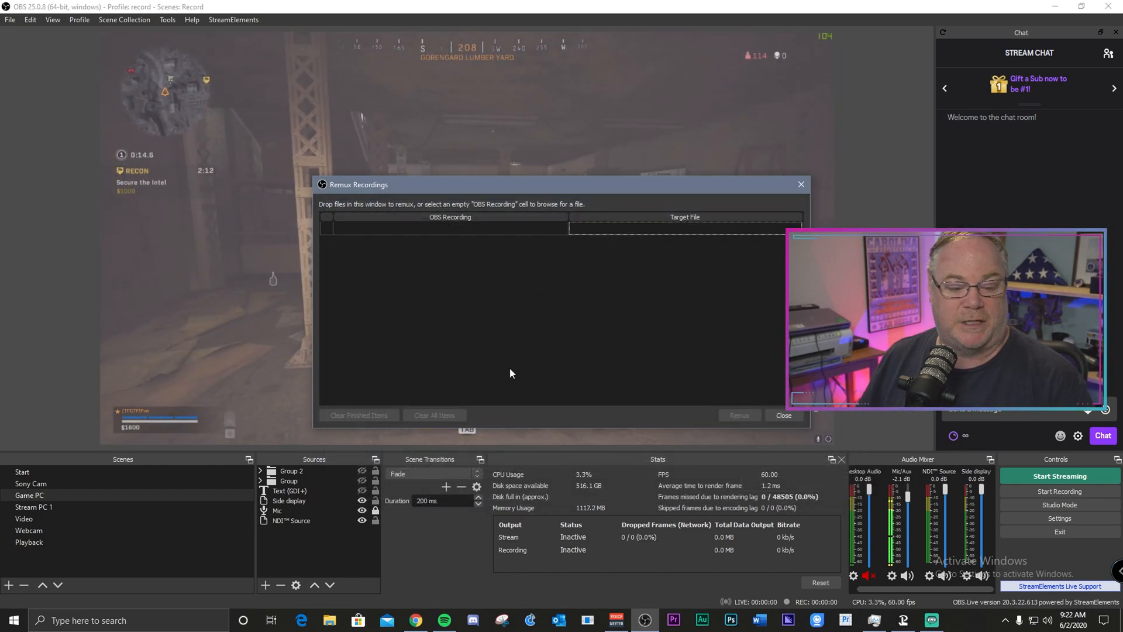
{"action": "left_click", "coordinate": [784, 415]}
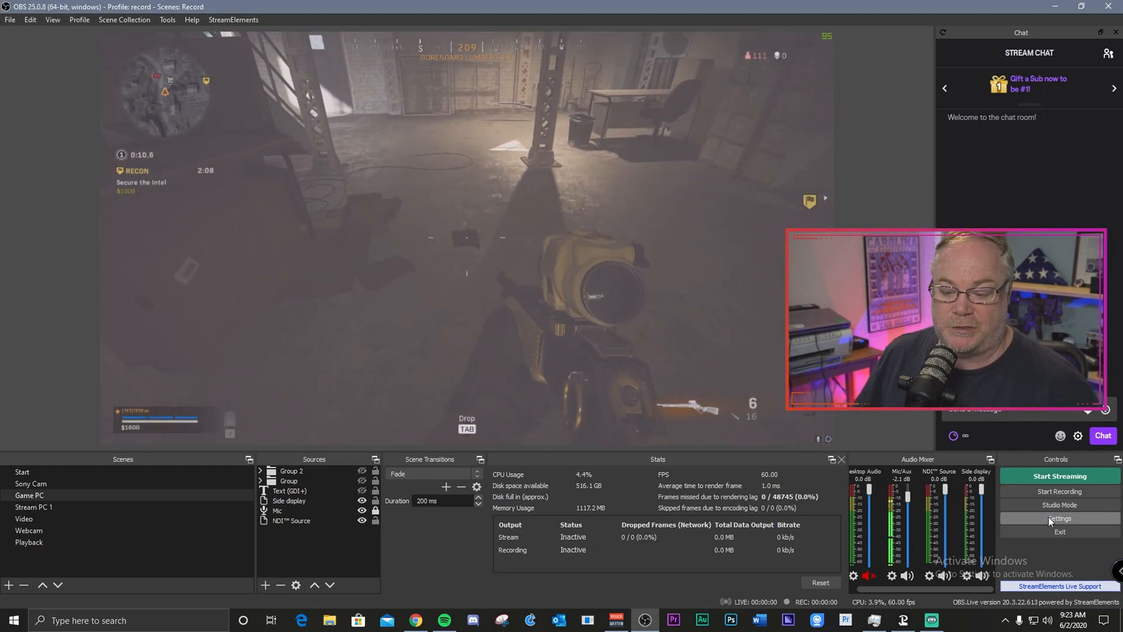
Step: Reopen the advanced settings and select Direct3D 11 as the video renderer
{"action": "left_click", "coordinate": [1049, 519]}
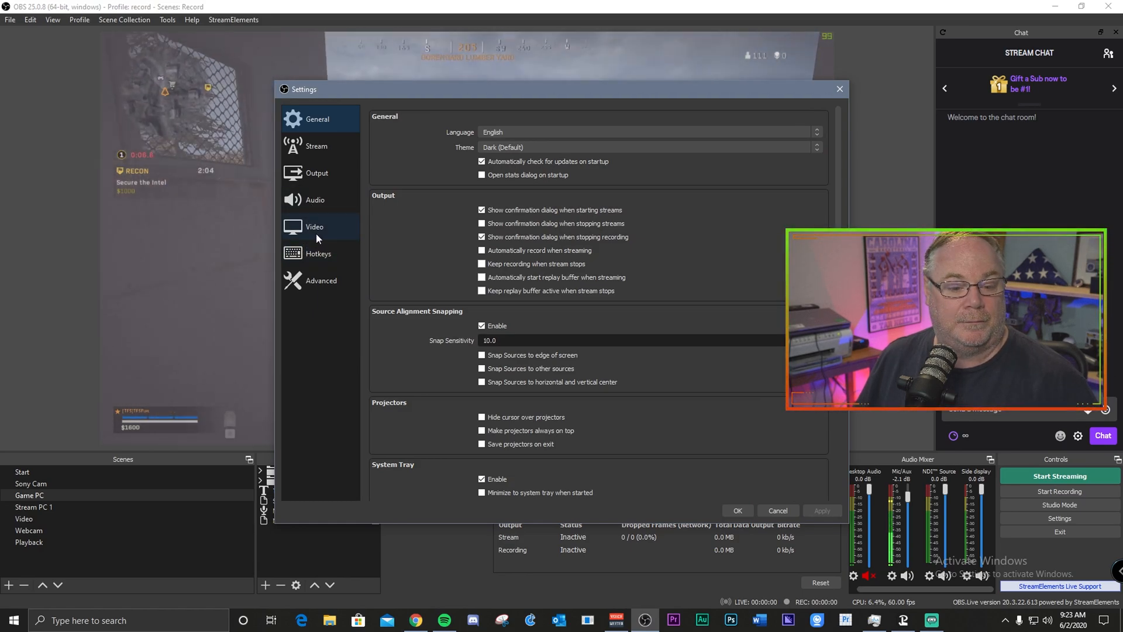
{"action": "left_click", "coordinate": [326, 284]}
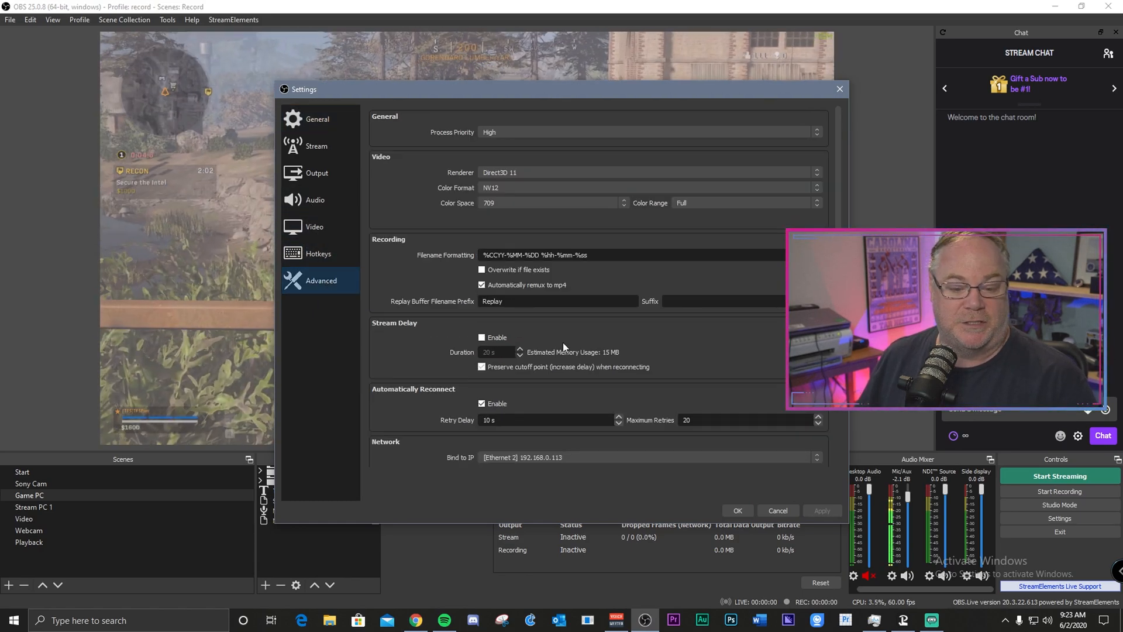
{"action": "scroll", "coordinate": [579, 351], "scroll_direction": "down", "scroll_amount": 5}
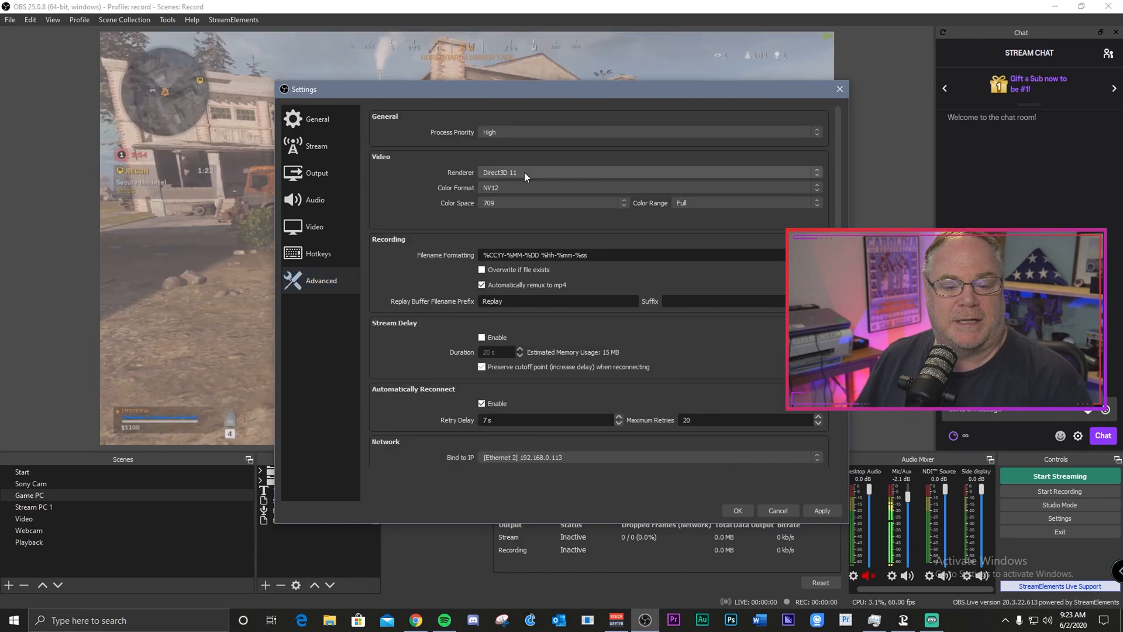
{"action": "left_click", "coordinate": [525, 172]}
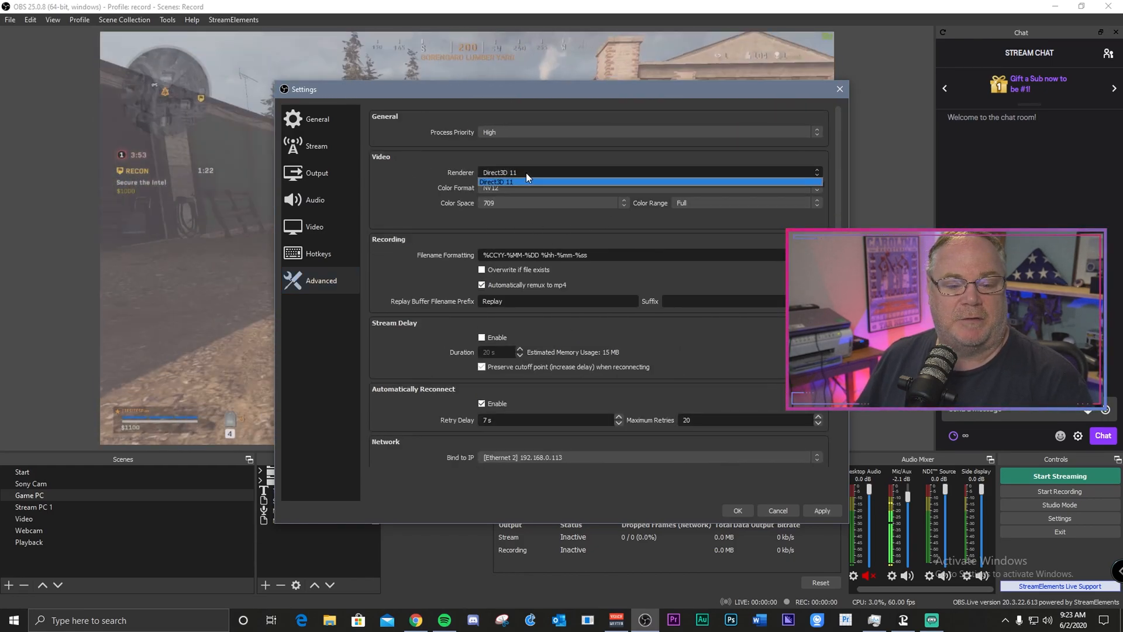
{"action": "left_click", "coordinate": [527, 182]}
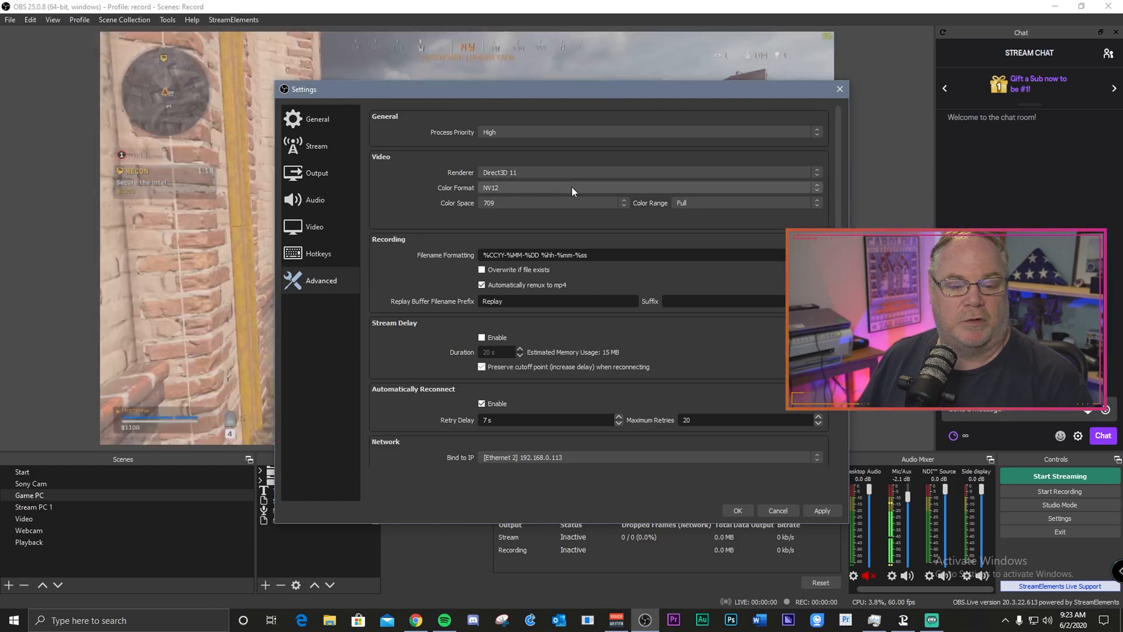
Step: Review the color space and color range choices in the advanced video settings
{"action": "left_click", "coordinate": [562, 201]}
{"action": "left_click", "coordinate": [563, 201]}
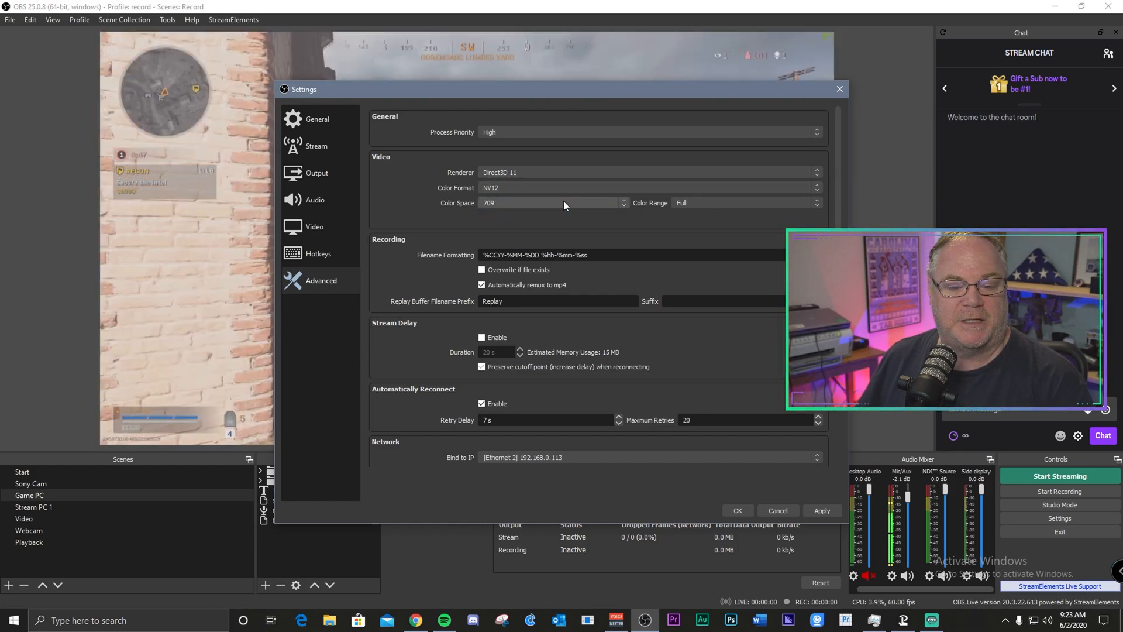
{"action": "left_click", "coordinate": [754, 203]}
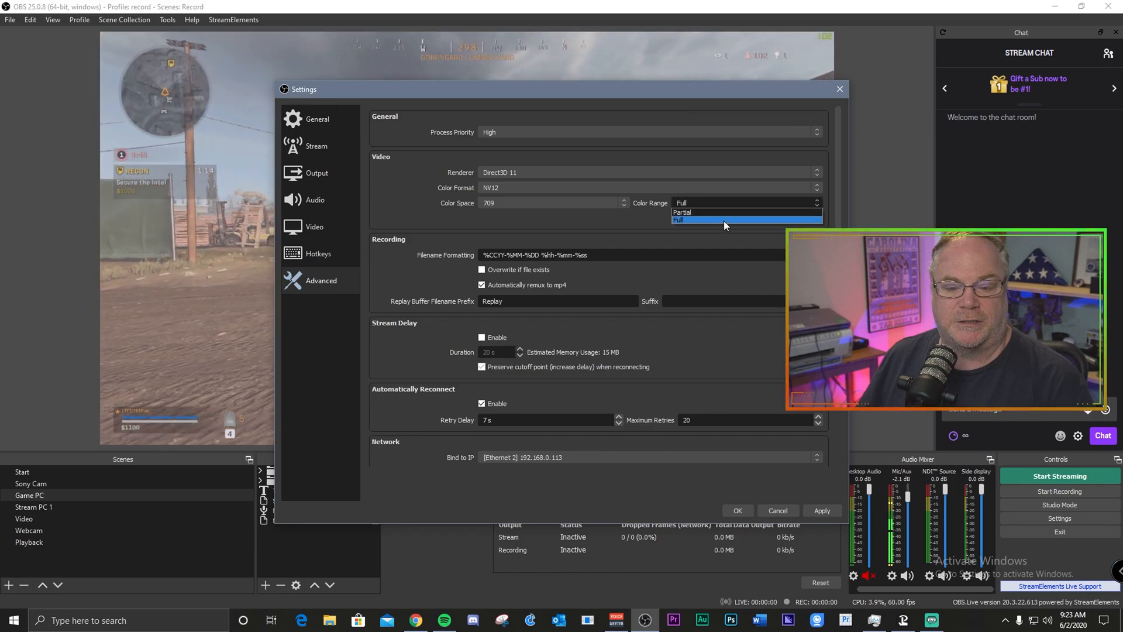
{"action": "left_click", "coordinate": [612, 222]}
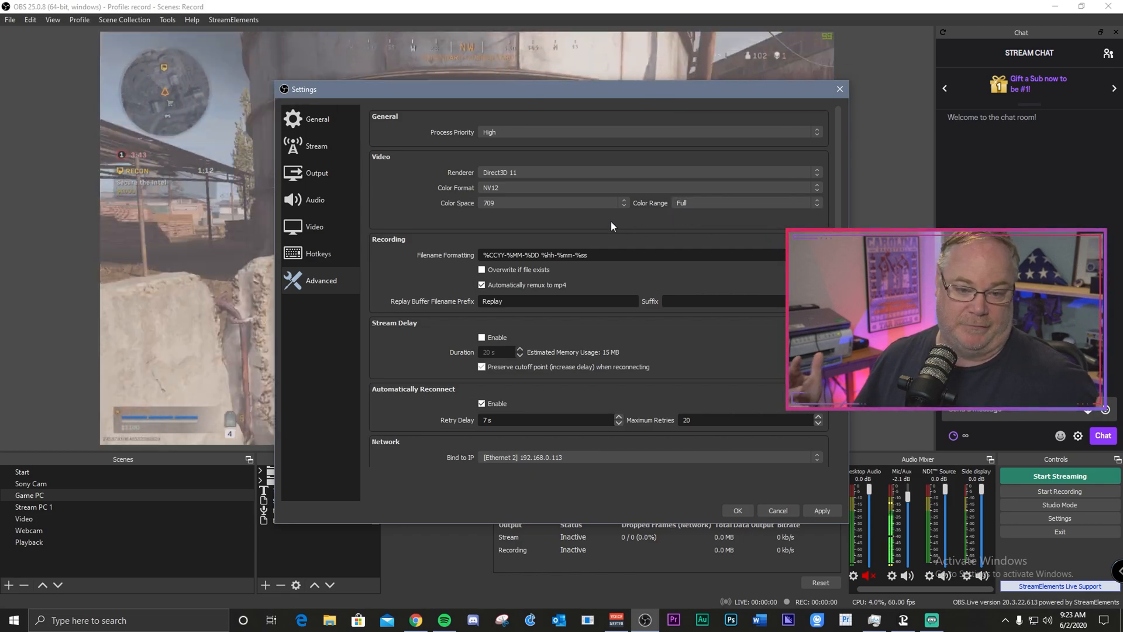